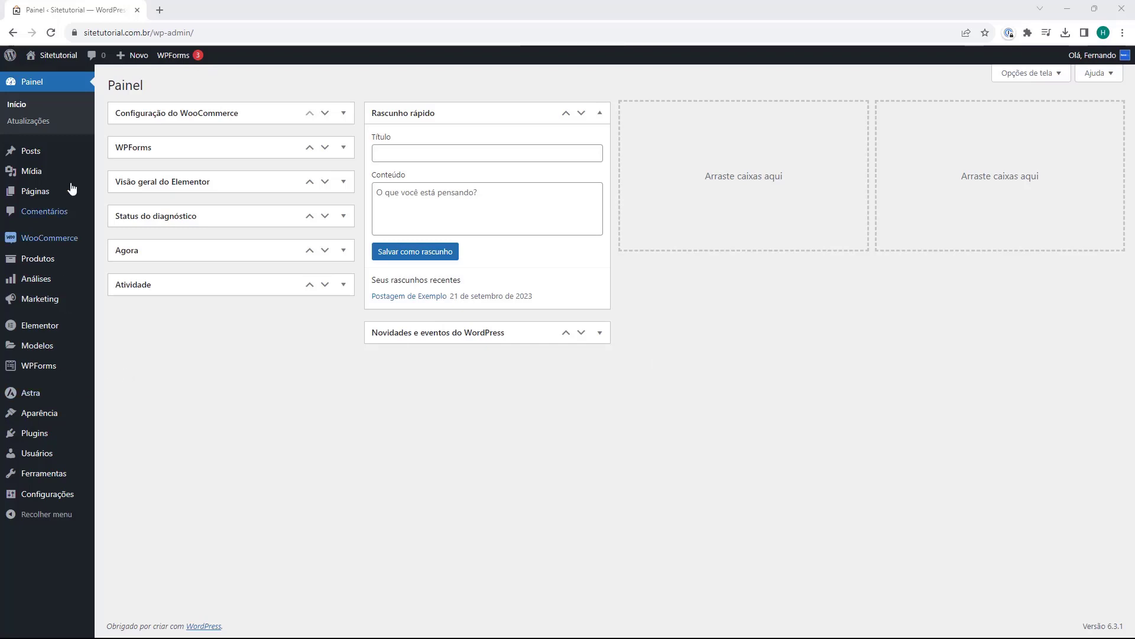
Find the Darven Múltiplos Preços Informativos plugin by searching new plugins for "darven", and install and activate it
click(34, 438)
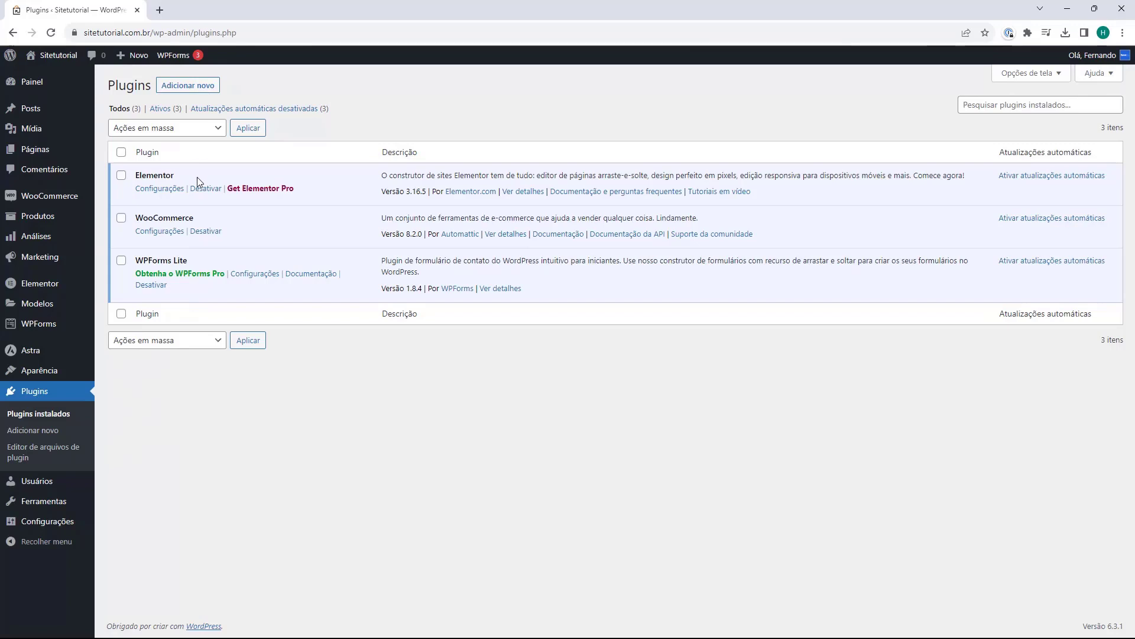
click(187, 86)
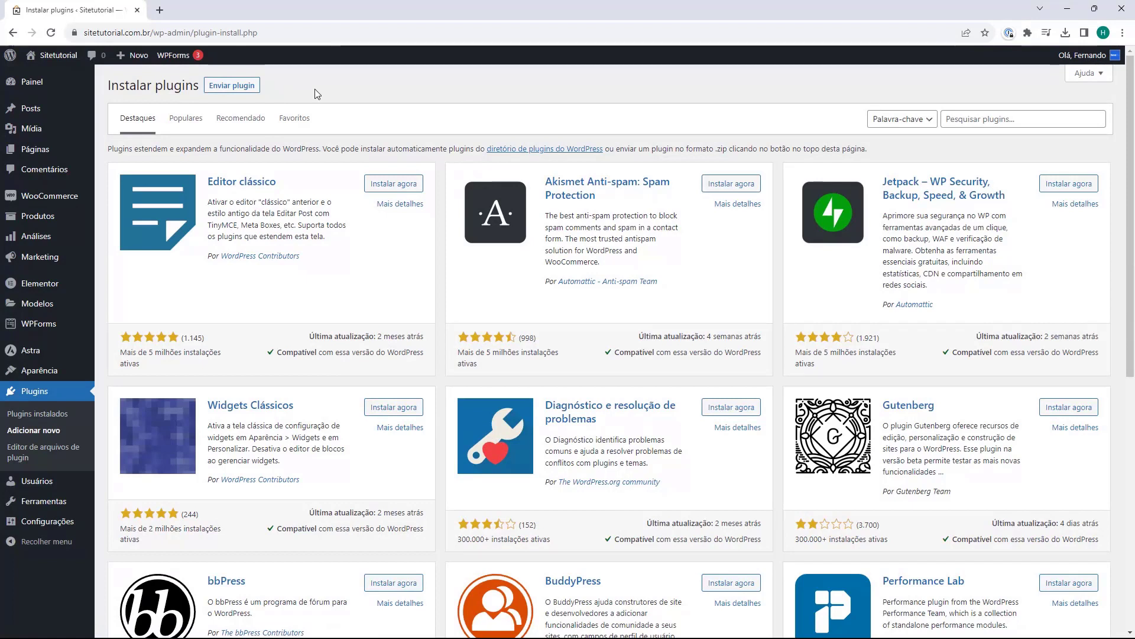
click(956, 124)
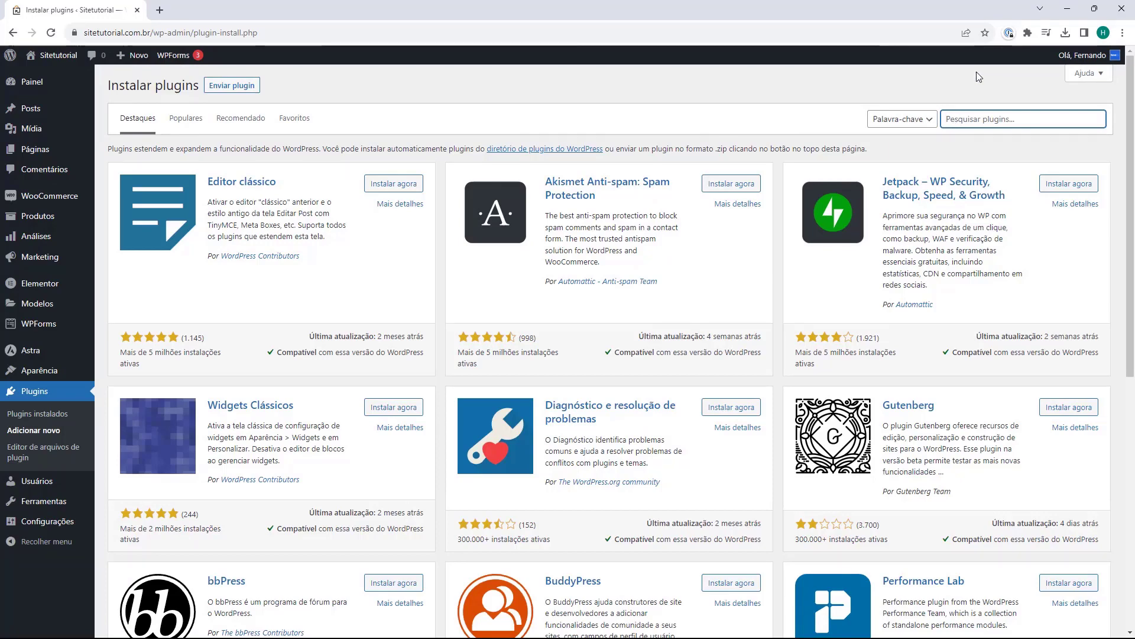
text(darven)
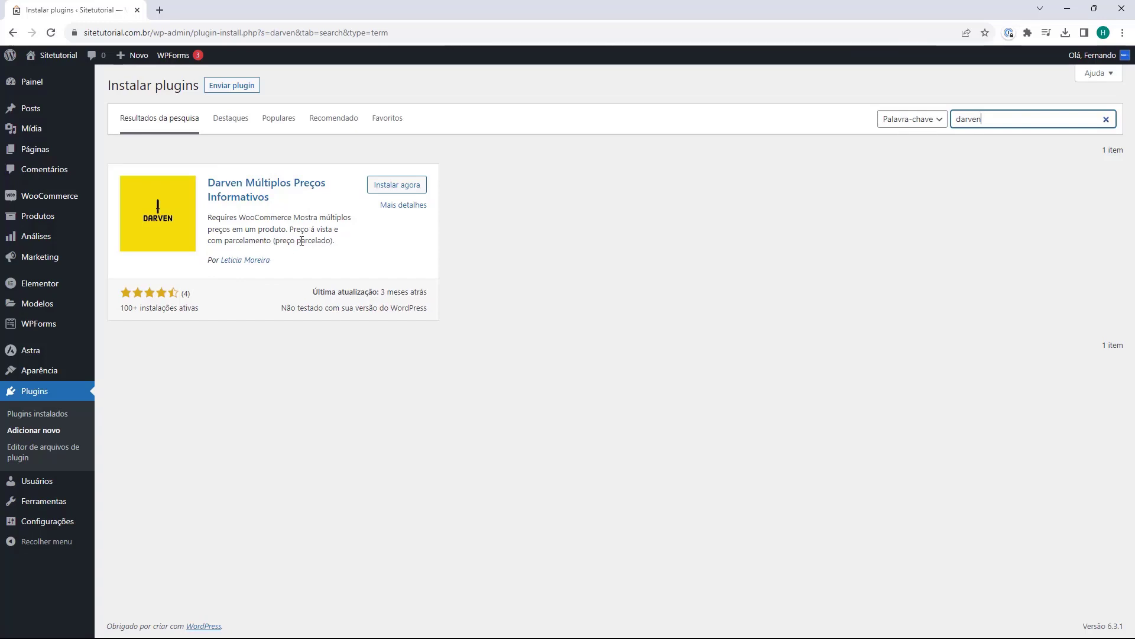
click(397, 190)
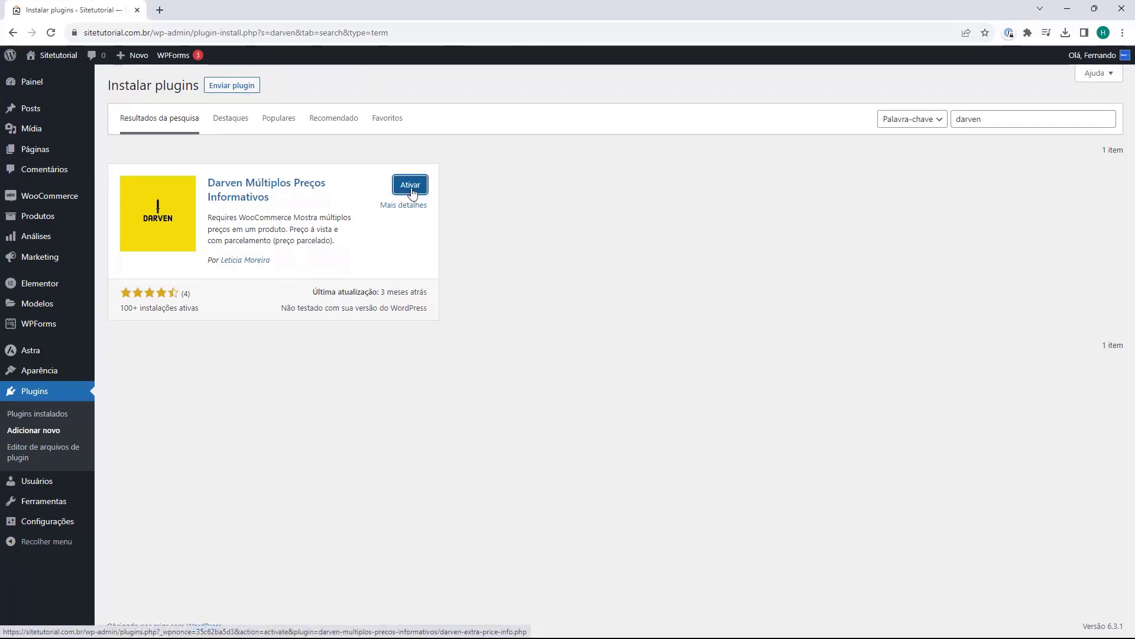
click(410, 188)
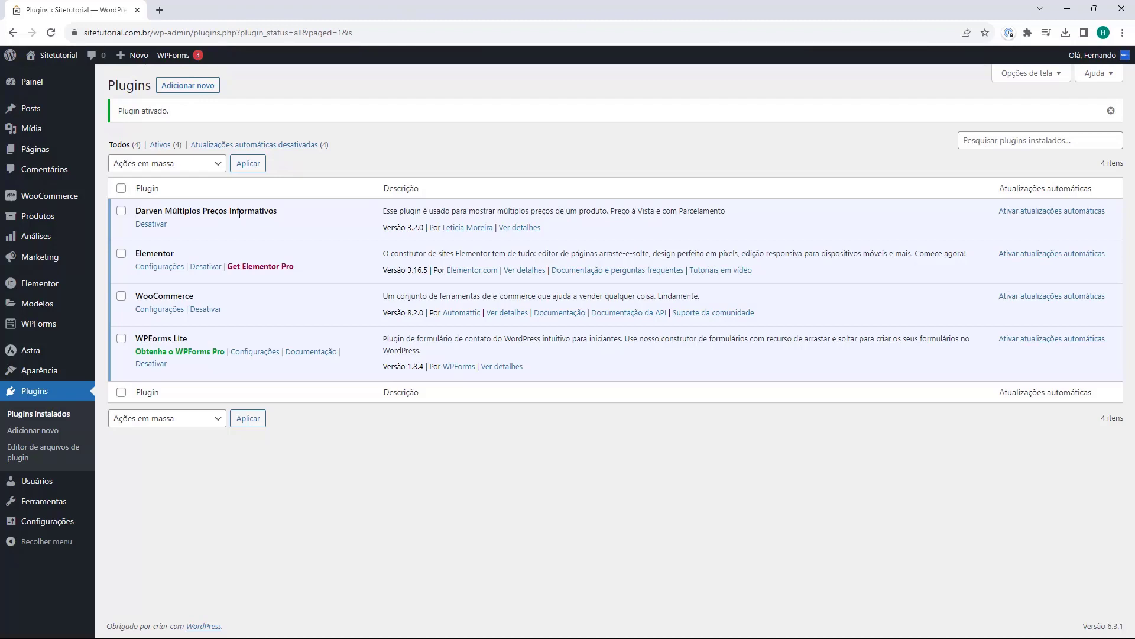
Open the WooCommerce settings page for Preço á Vista e com Parcelamento
mouse_move(89, 201)
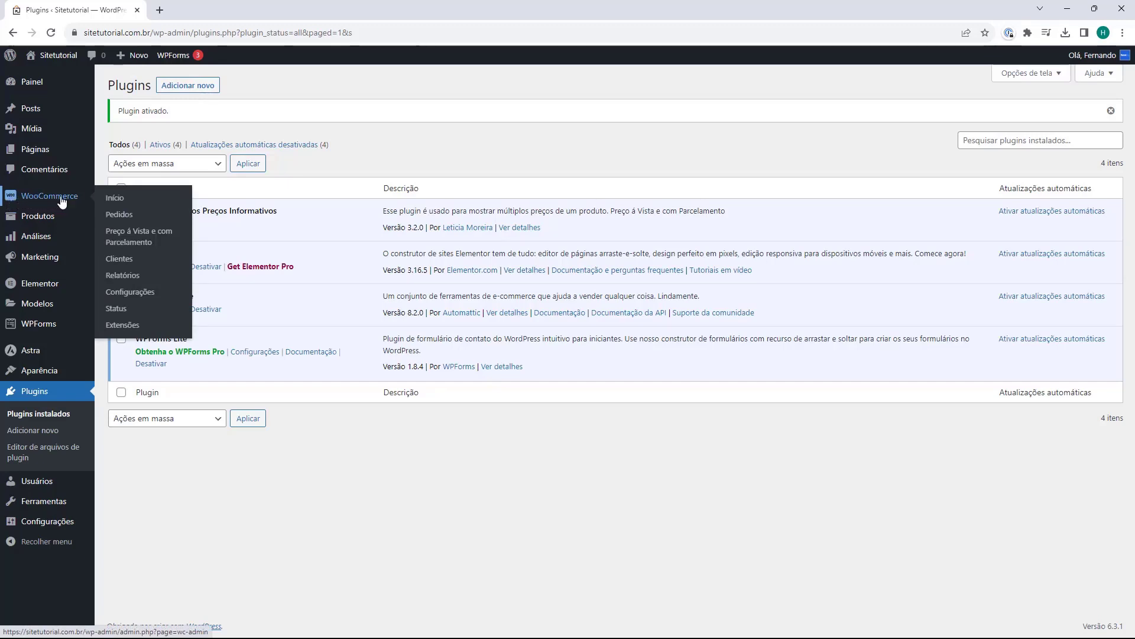
click(126, 239)
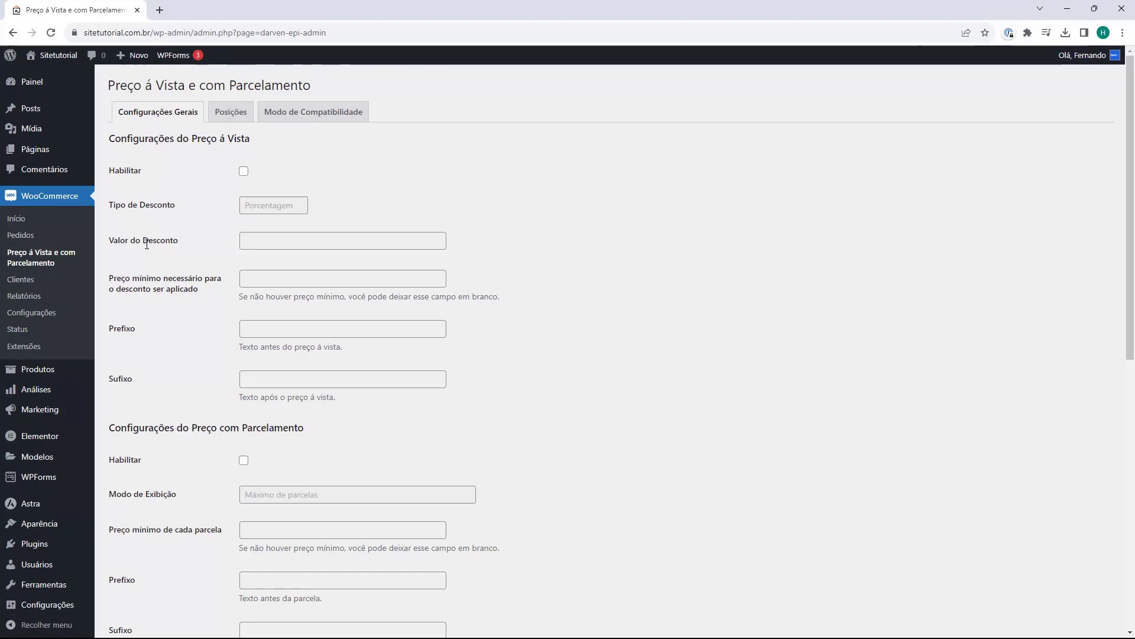
scroll(148, 248, down, 1)
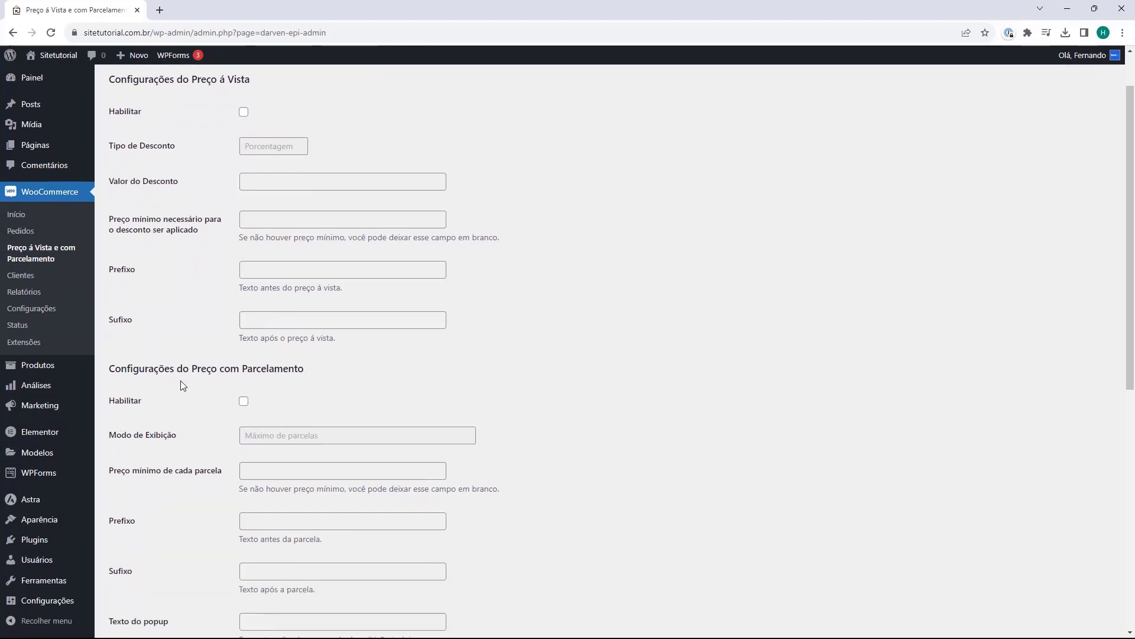
scroll(180, 381, up, 1)
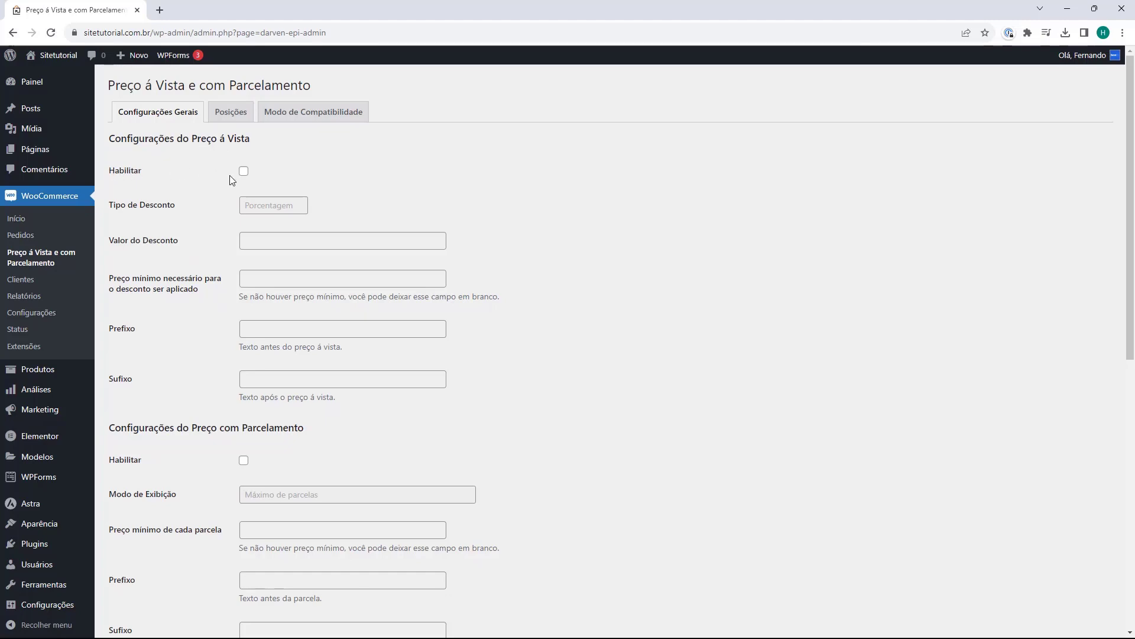
Enable the installment price and set its display mode to "Máximo de parcelas s/juros e um popup sobre cada parcela"
scroll(213, 148, down, 4)
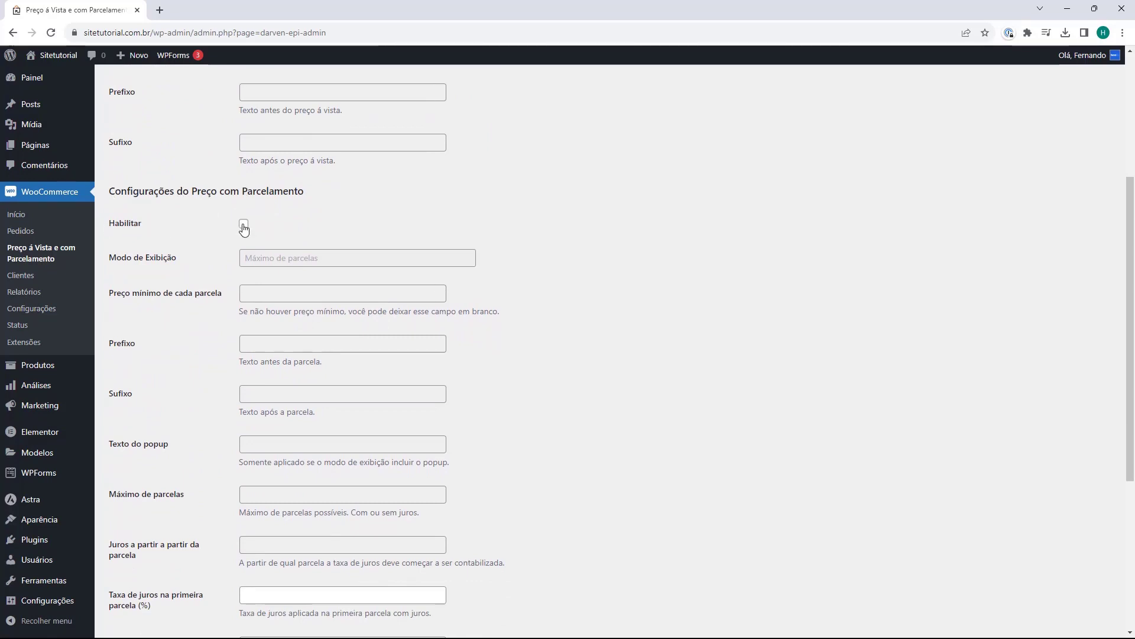
click(244, 225)
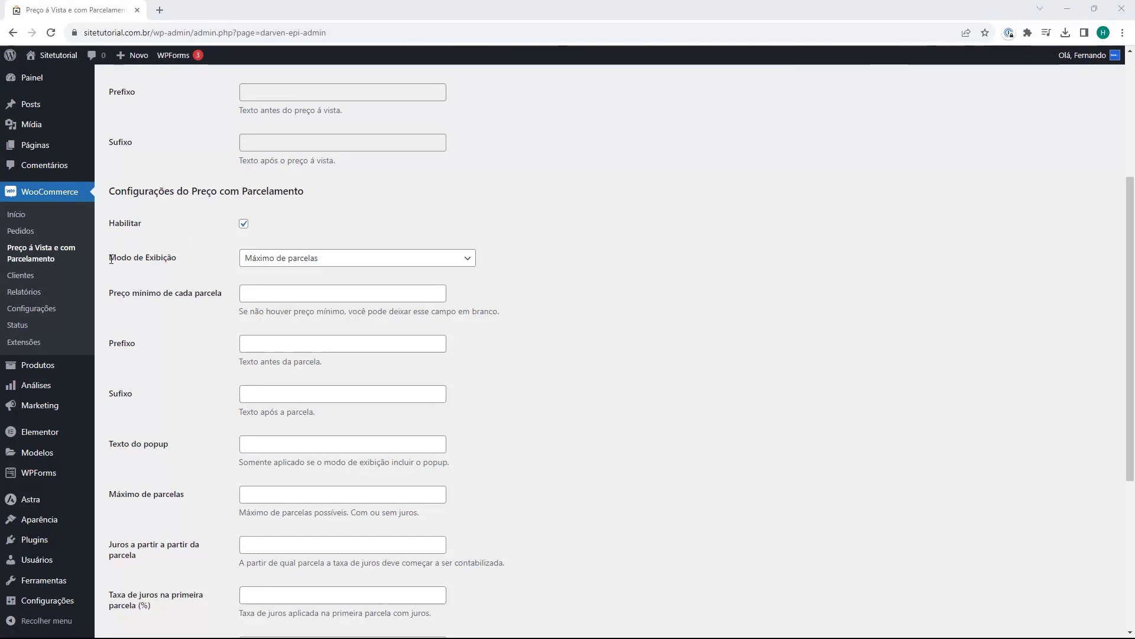
click(265, 260)
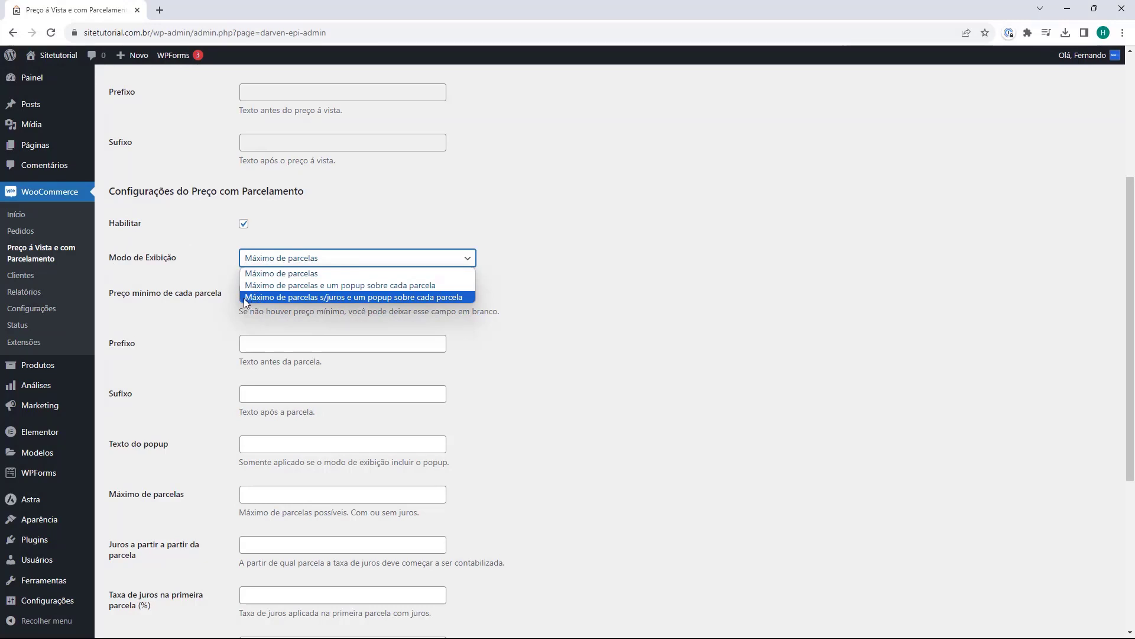
click(333, 297)
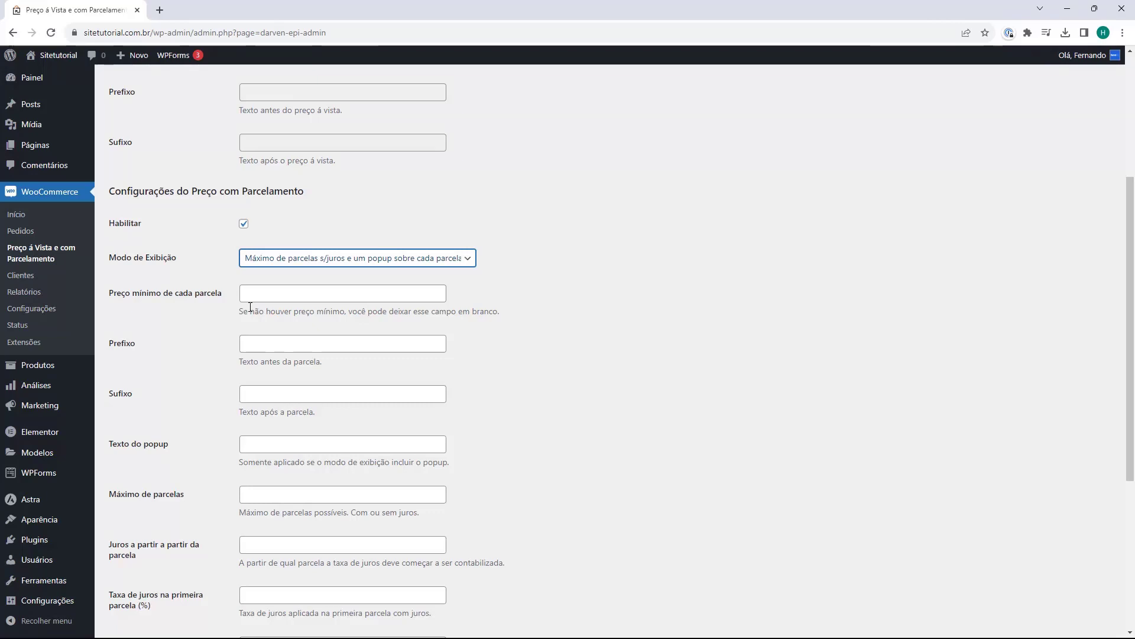
Leave the minimum installment price blank and set the installment prefix to "Em" and suffix to "ou em até 12x c/juros -"
click(251, 294)
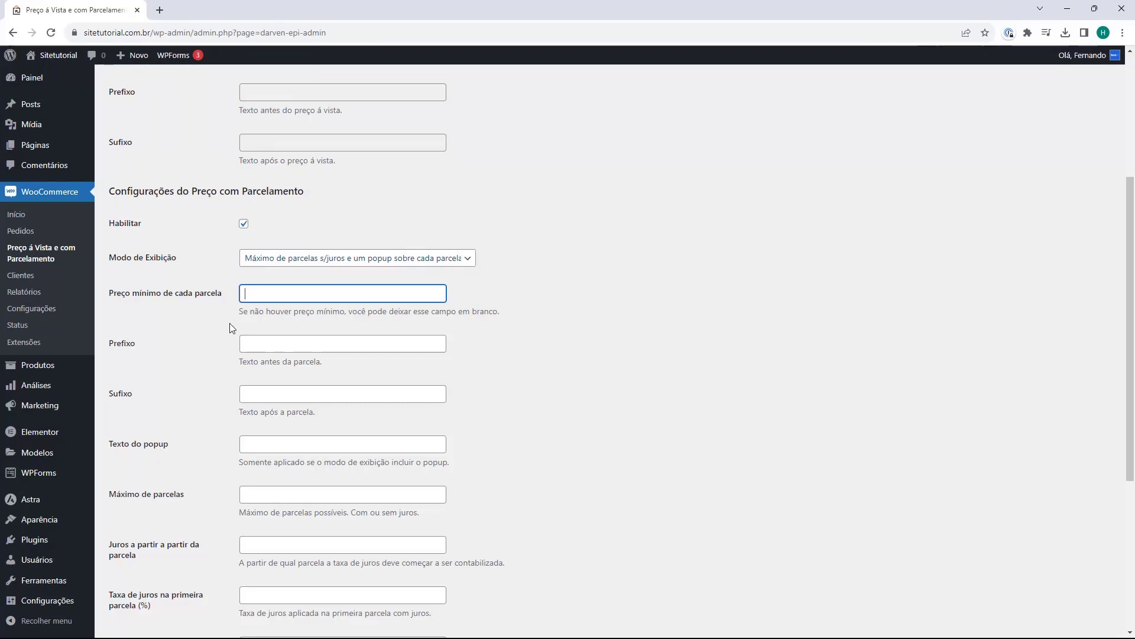
click(199, 312)
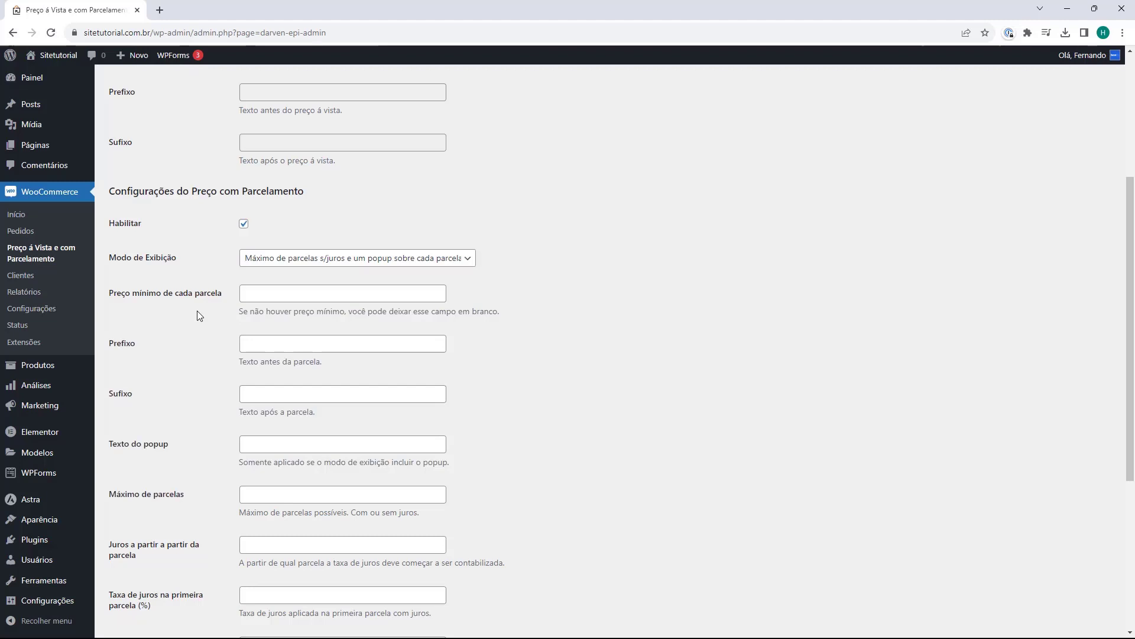
click(284, 352)
text(Em)
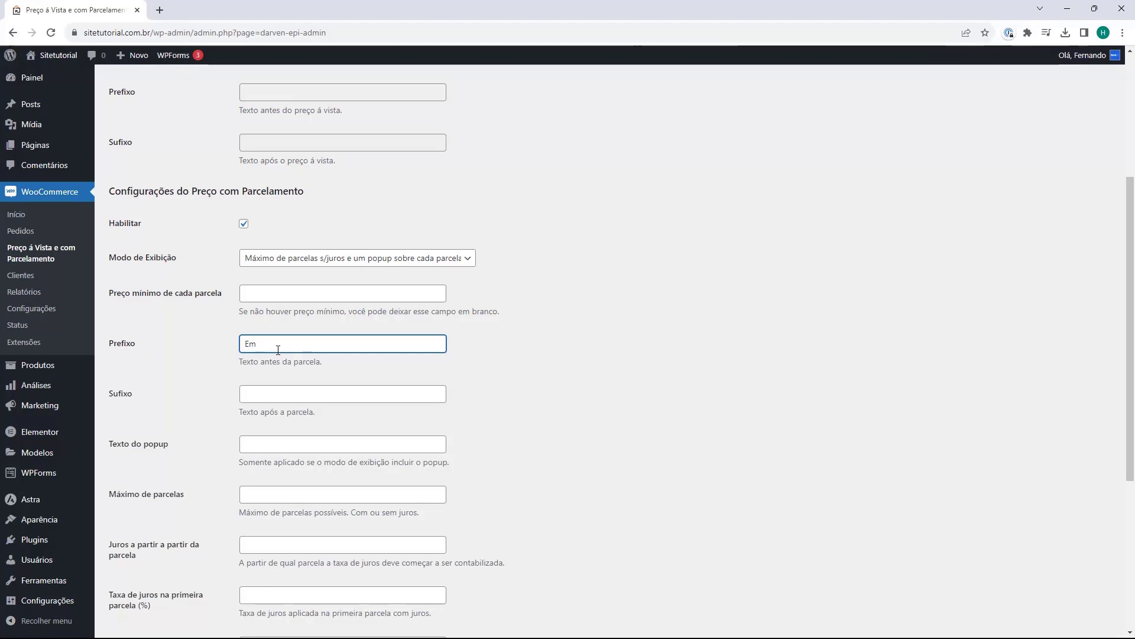
click(245, 399)
click(262, 399)
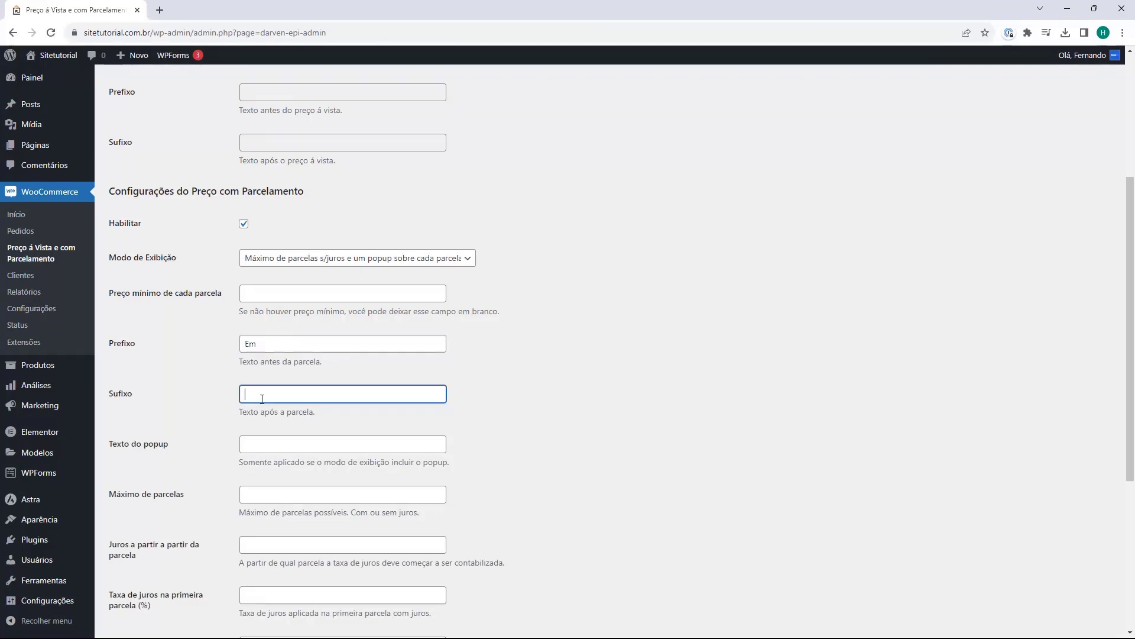
text(ou em até 12x c/juros -)
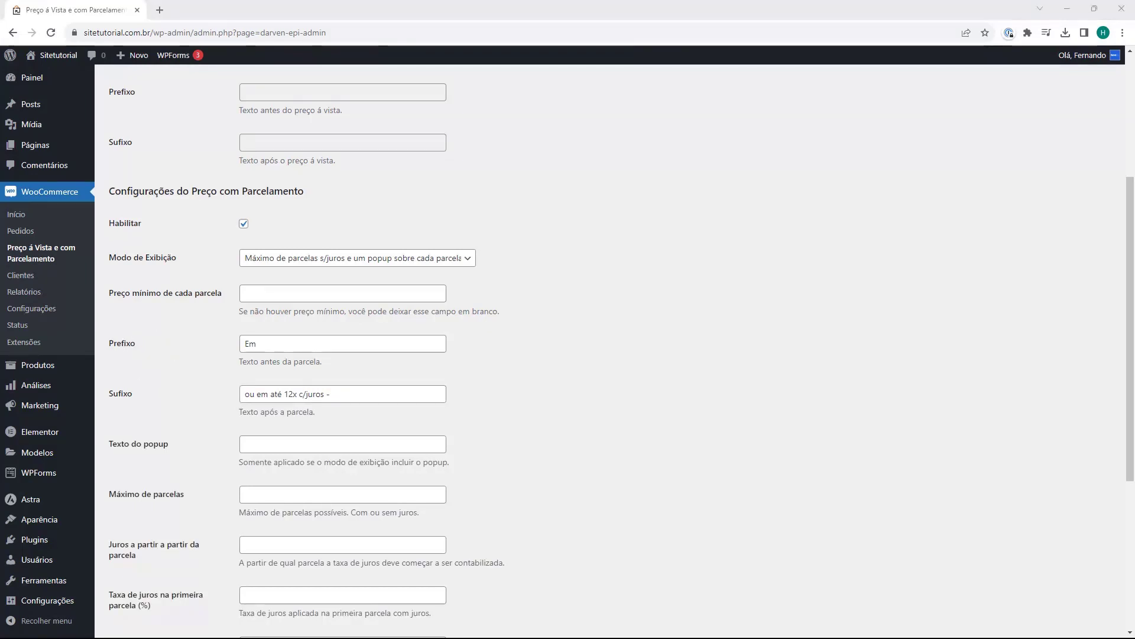
click(97, 388)
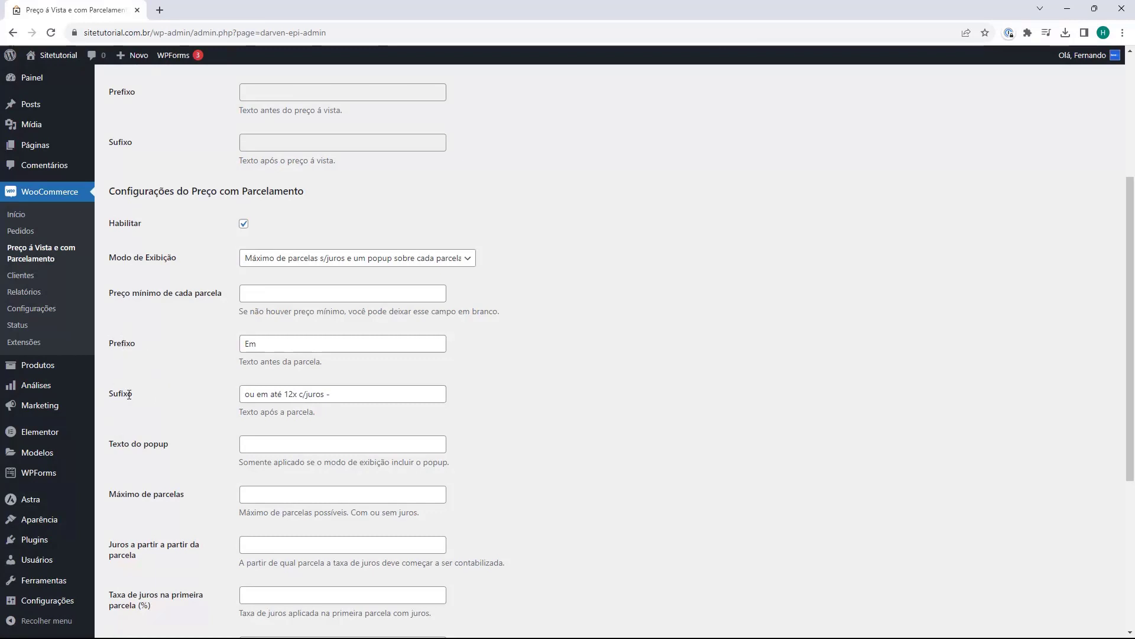
Set the installment popup text to "Ver Parcelas"
scroll(154, 343, down, 1)
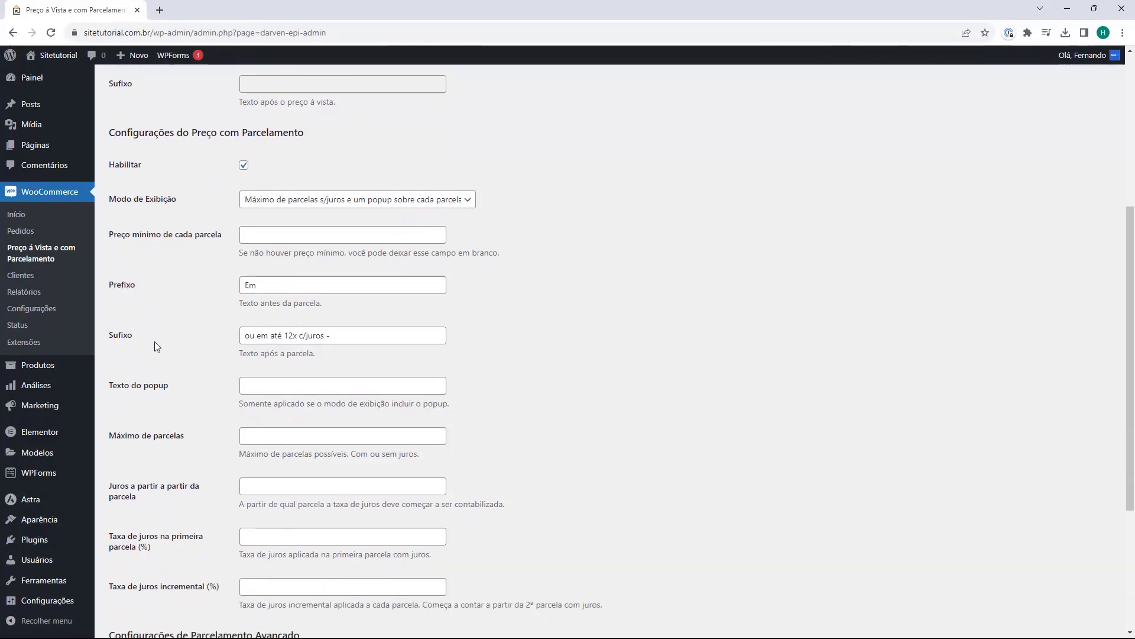
scroll(108, 395, down, 1)
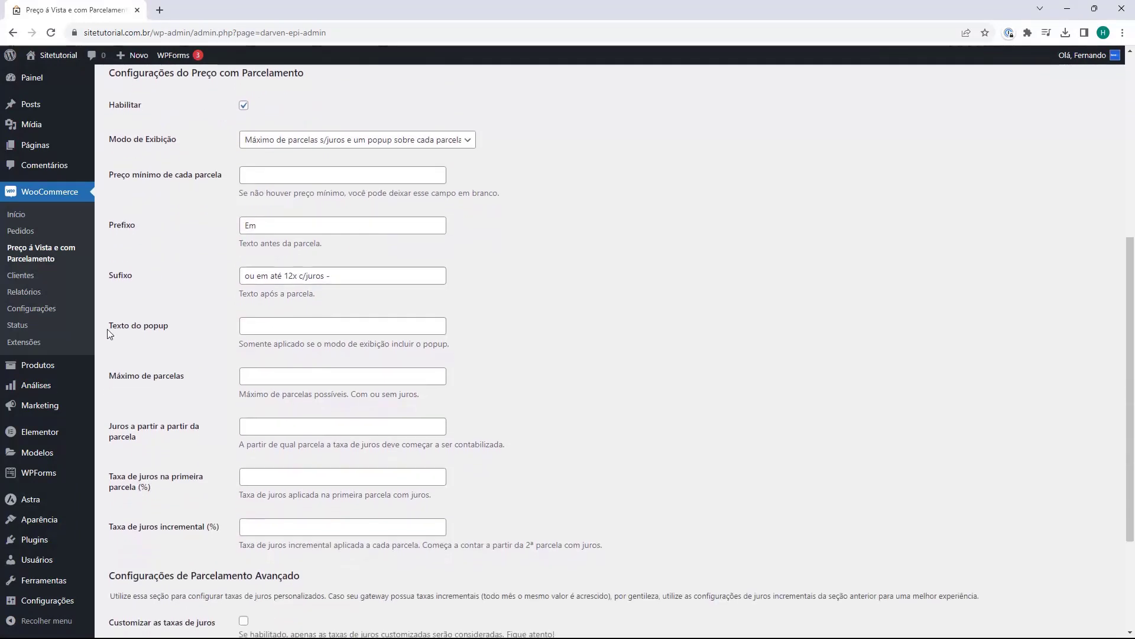
click(301, 332)
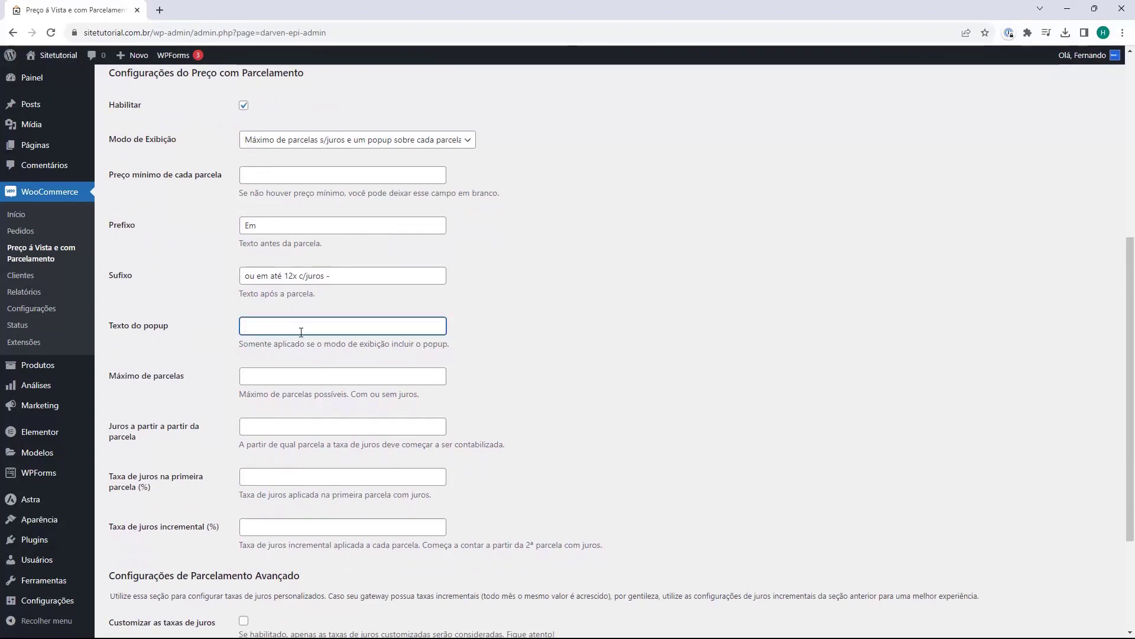
text(C)
key(BackSpace)
text(Ver Parcelas)
key(BackSpace)
text(as)
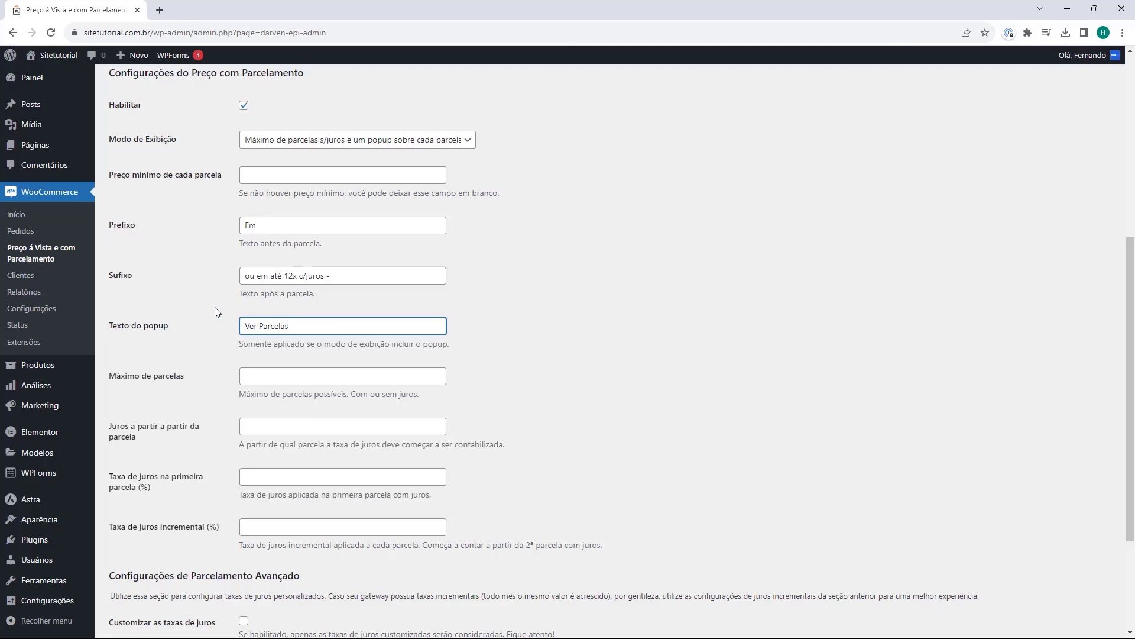
Set the maximum number of installments to 12 and make interest start from installment 2
scroll(217, 311, down, 2)
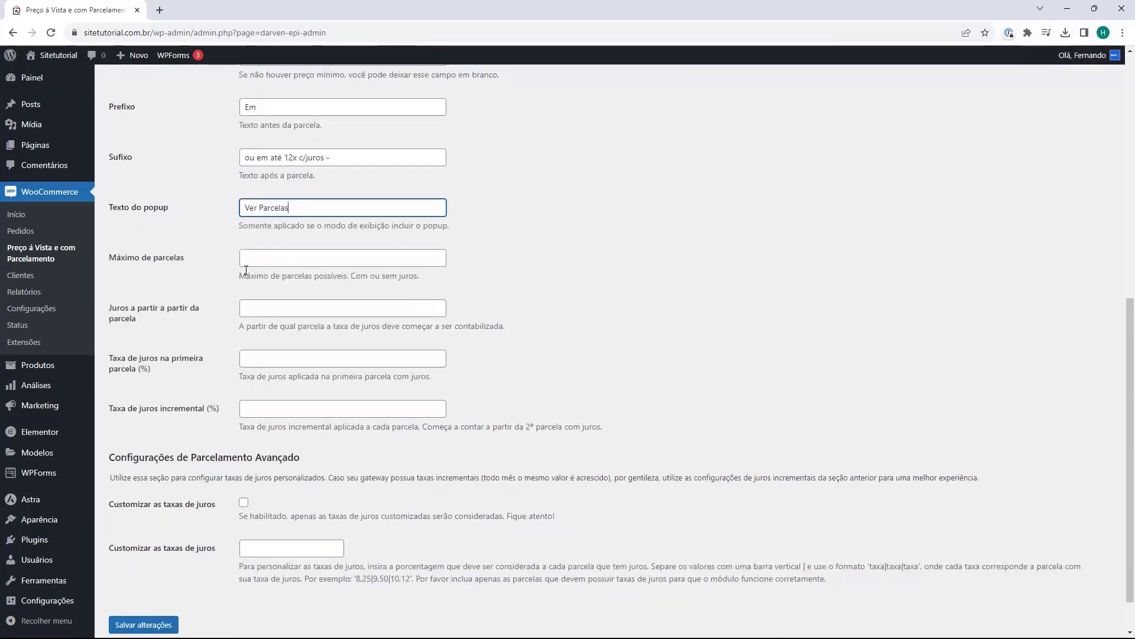
click(261, 257)
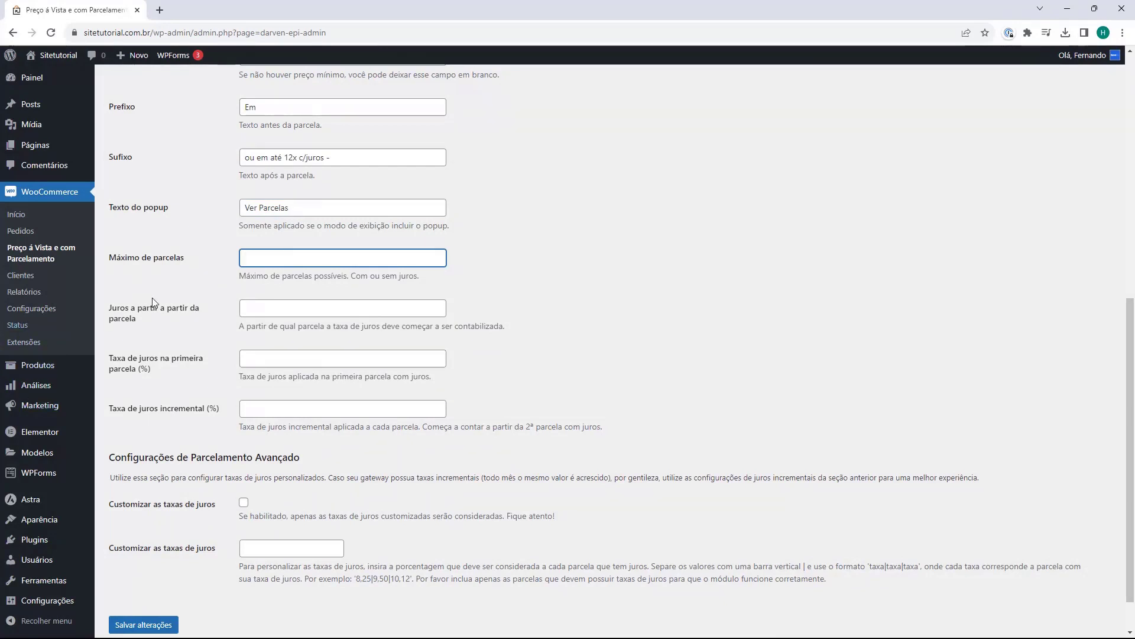
text(12)
click(307, 309)
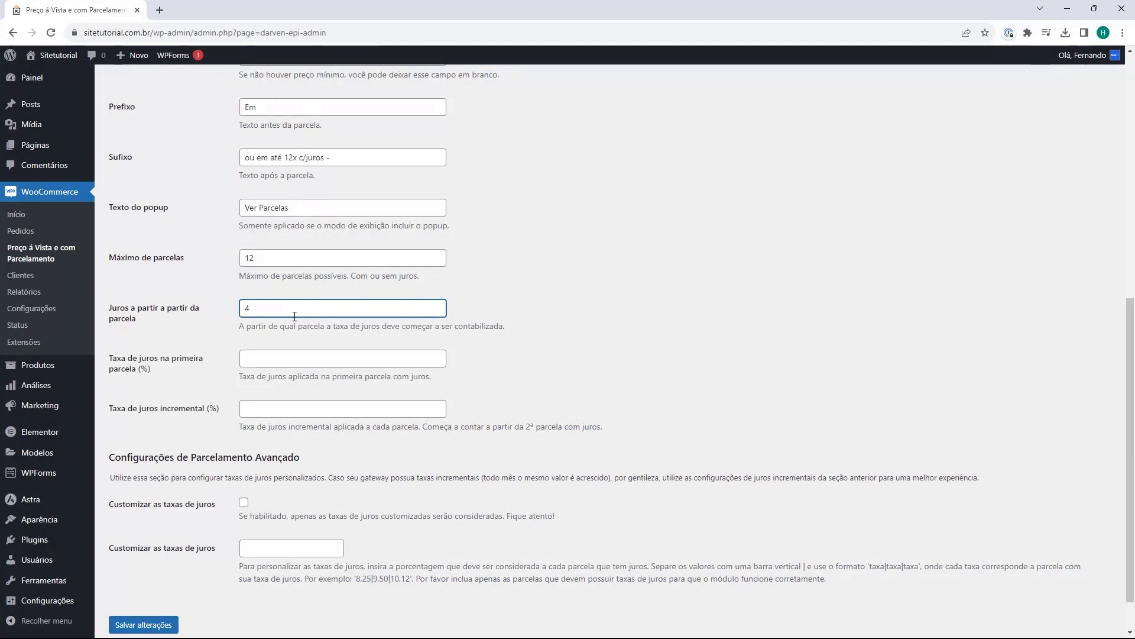
key(BackSpace)
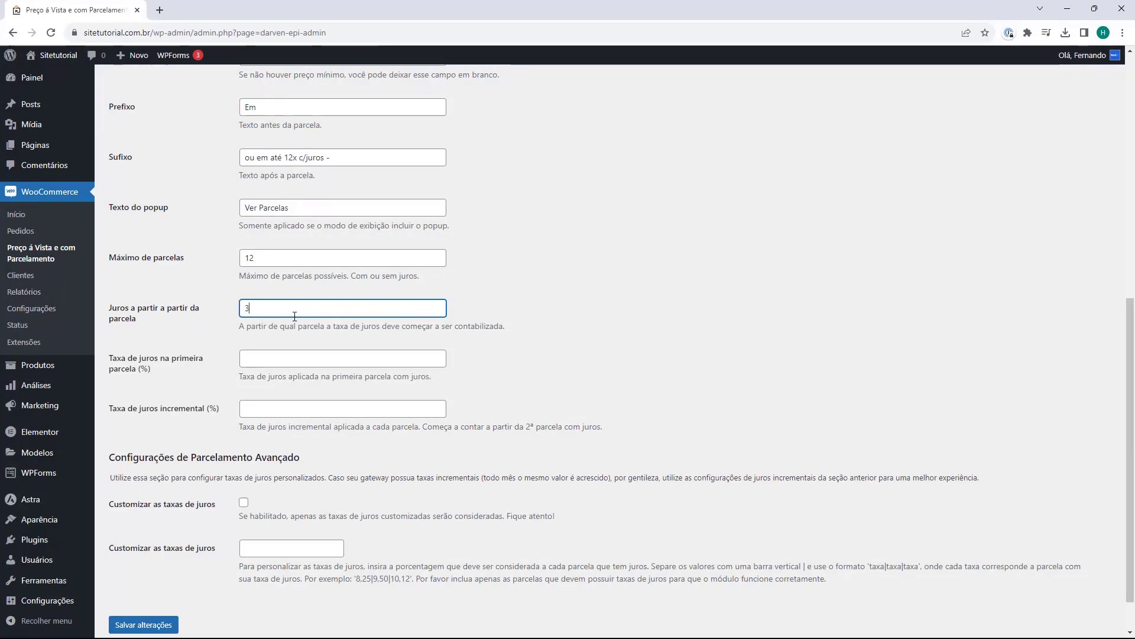
key(BackSpace)
text(2)
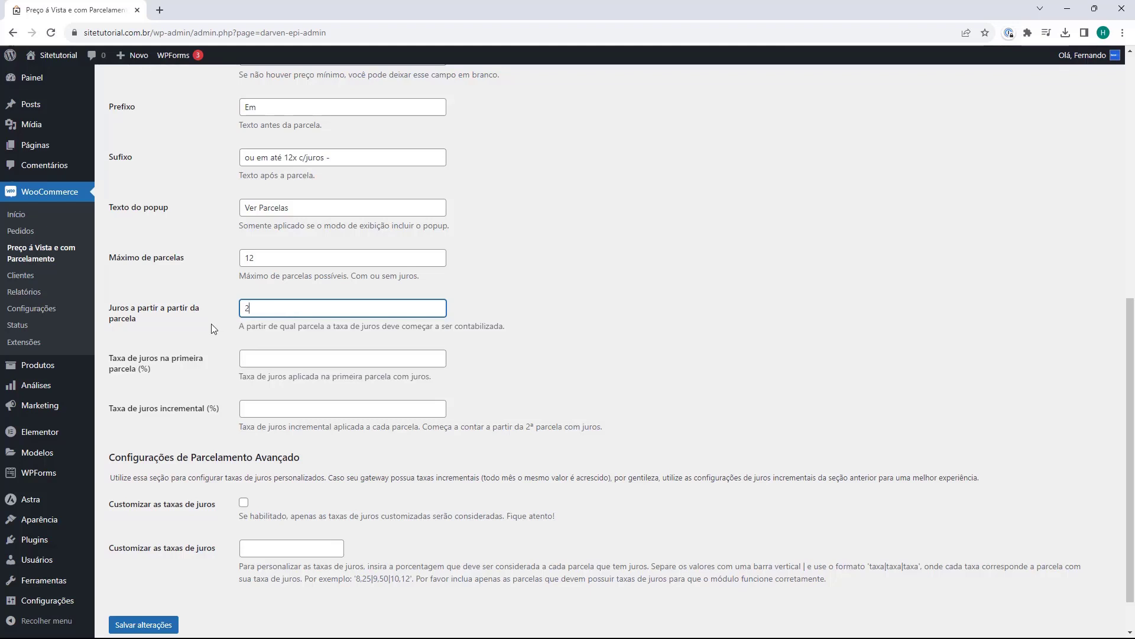
Enable customized interest rates in the advanced installment settings
scroll(211, 328, down, 1)
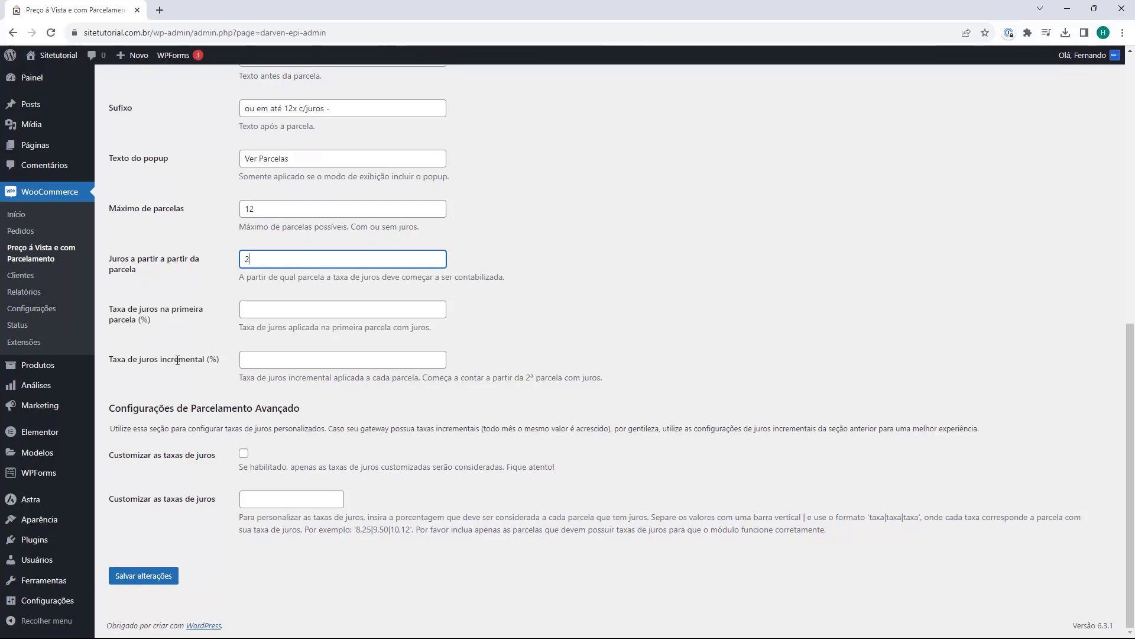
click(222, 309)
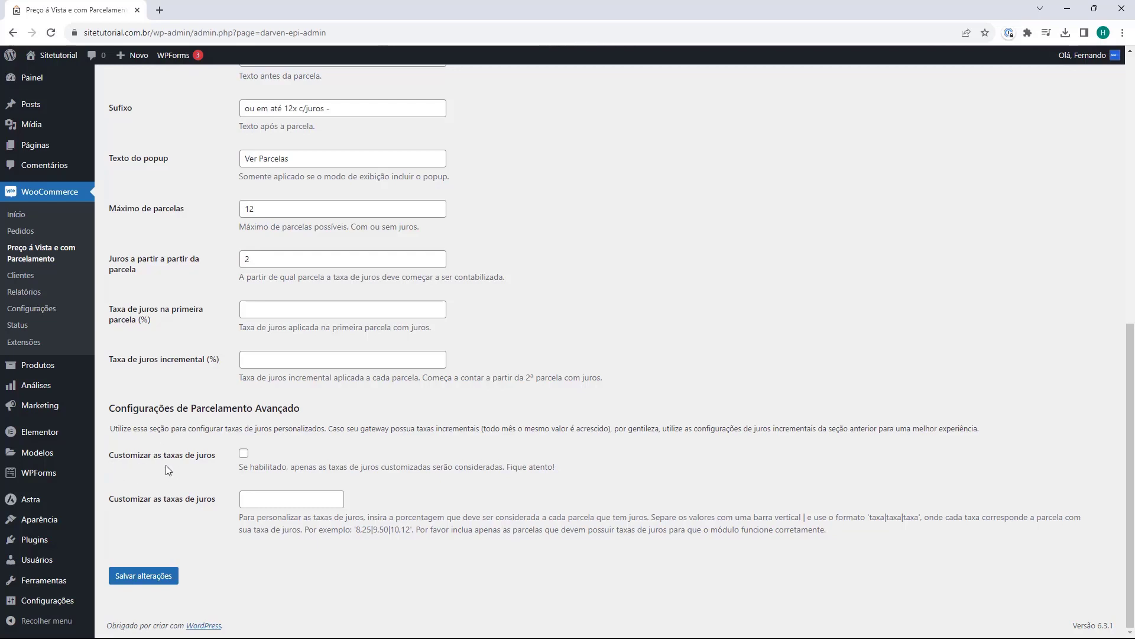
click(244, 454)
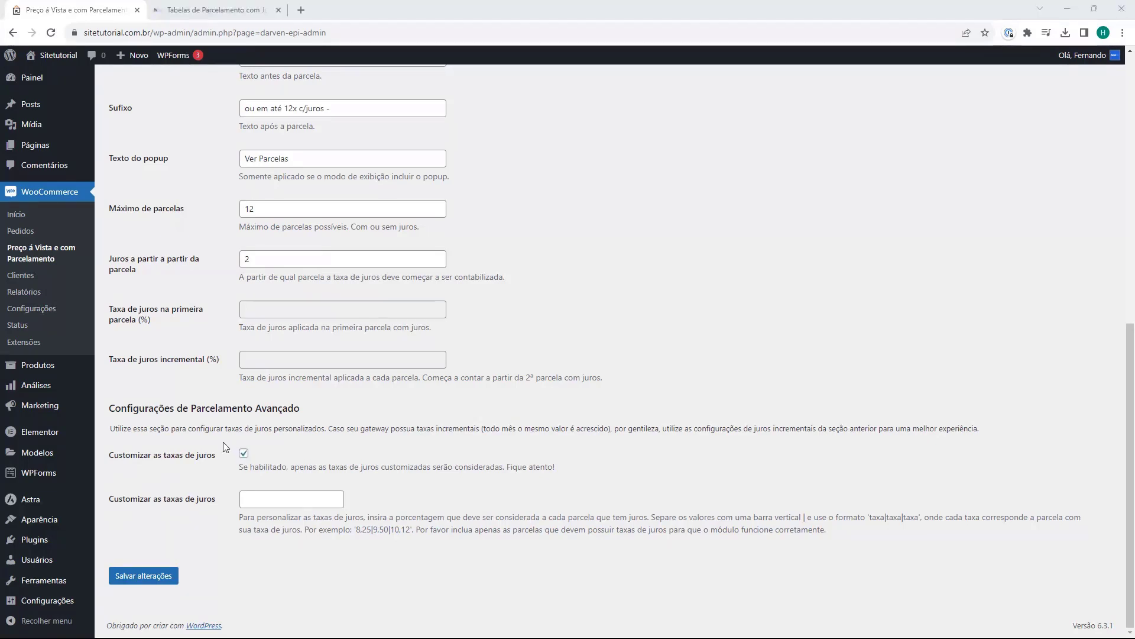
Examine the installment rate tables for Mercado Pago, Appmax, Cartpanda Pay and Pagseguro in the already open host2b support article
key(ctrl+Tab)
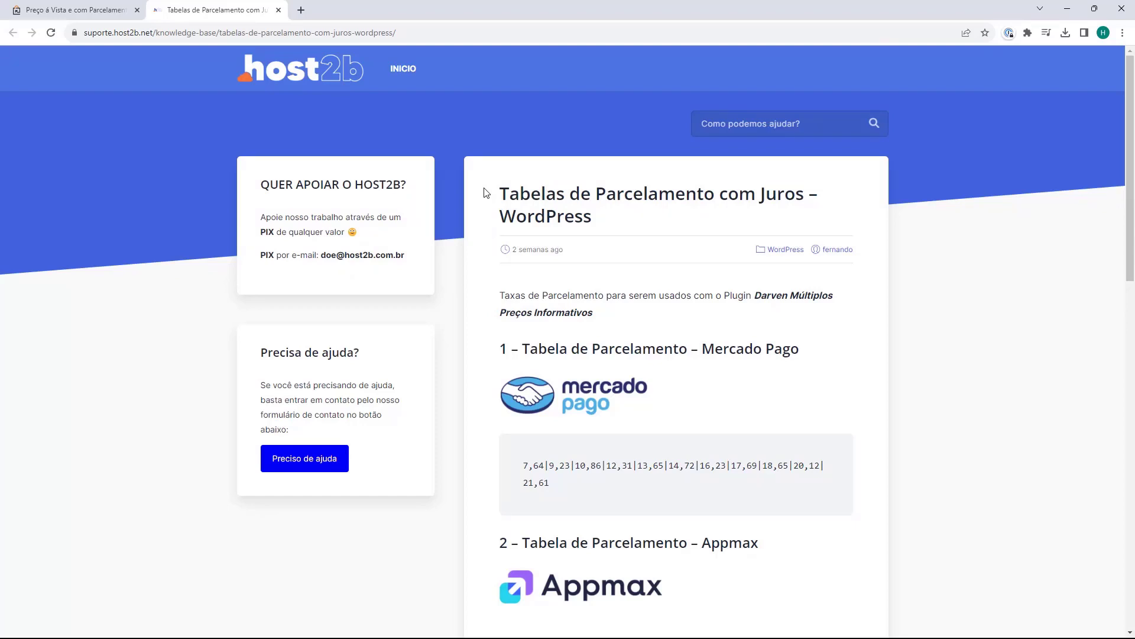
scroll(486, 193, down, 3)
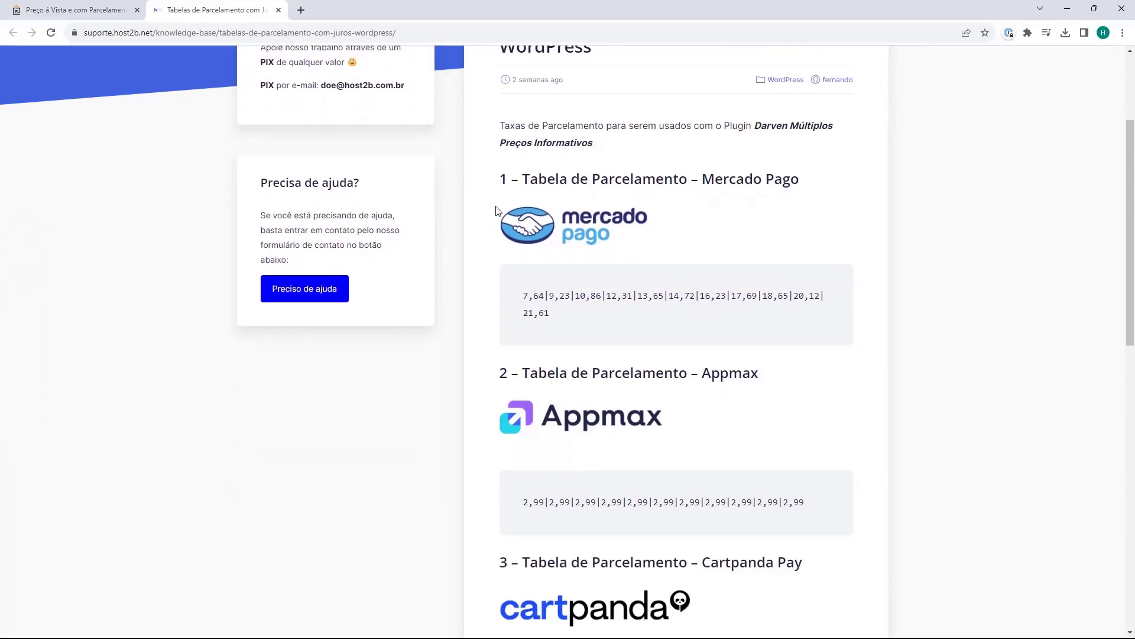
scroll(497, 218, down, 1)
scroll(489, 231, down, 1)
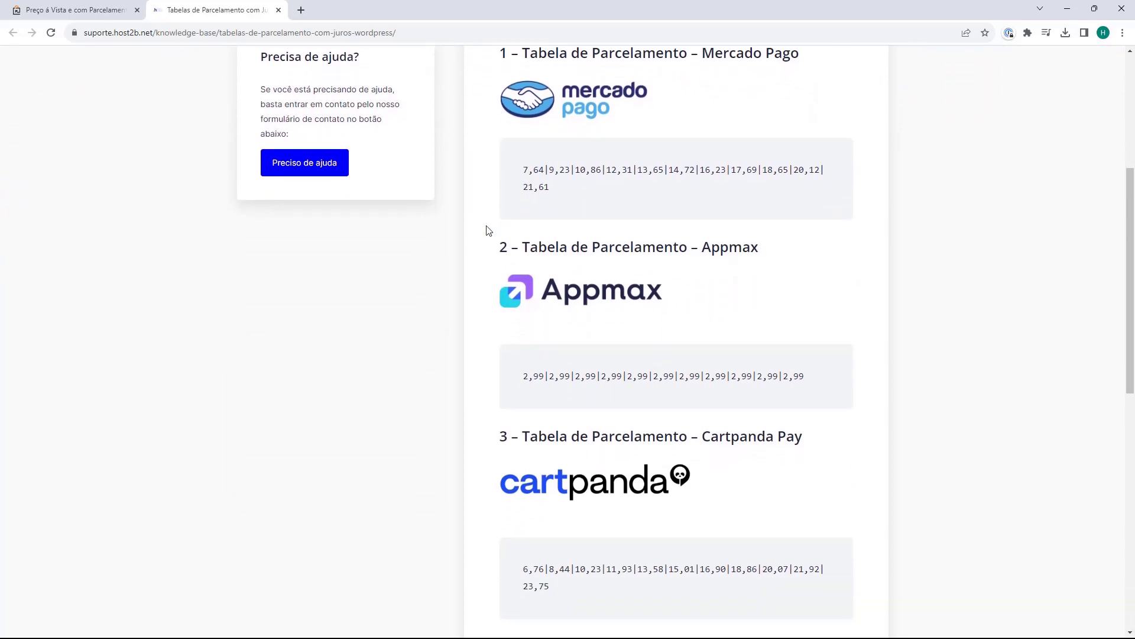
scroll(488, 289, down, 4)
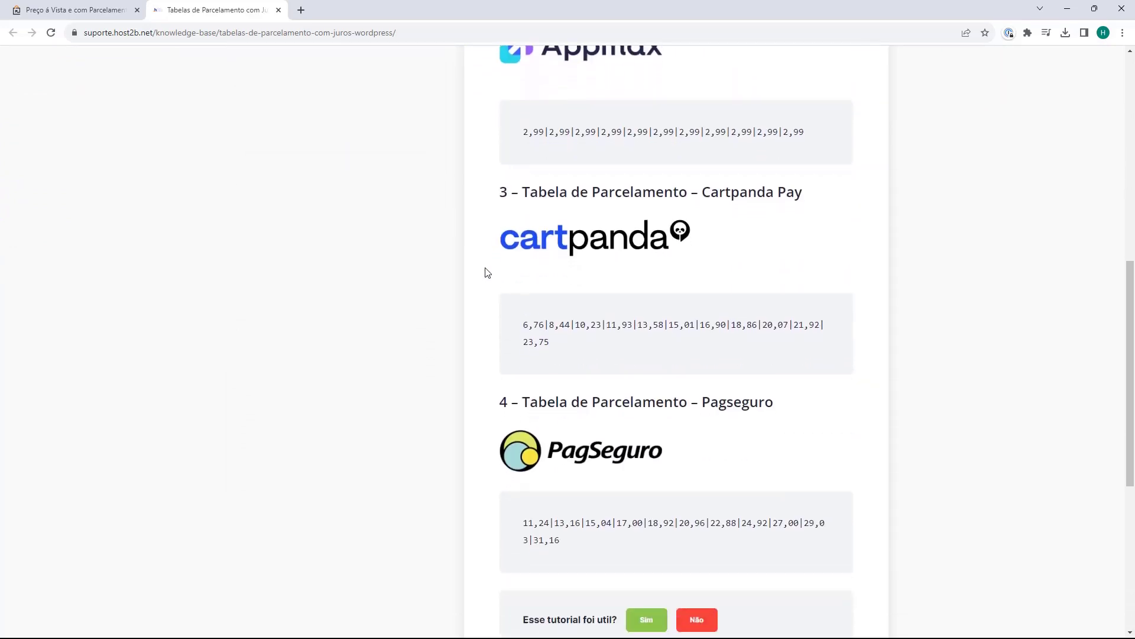
scroll(486, 273, down, 3)
scroll(487, 290, up, 4)
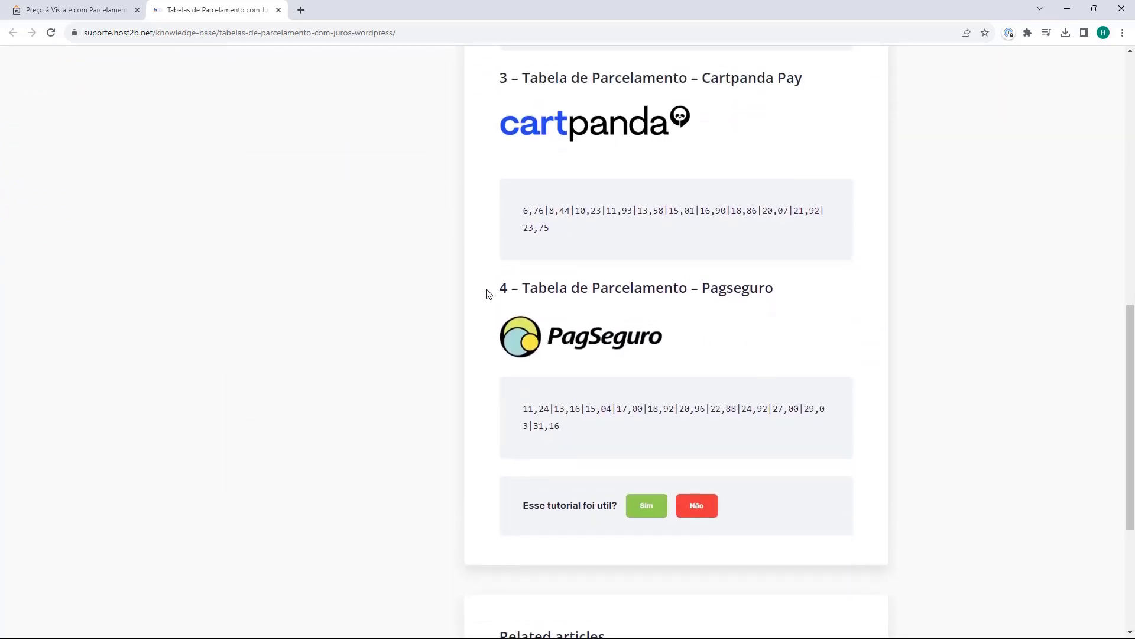
scroll(487, 310, up, 5)
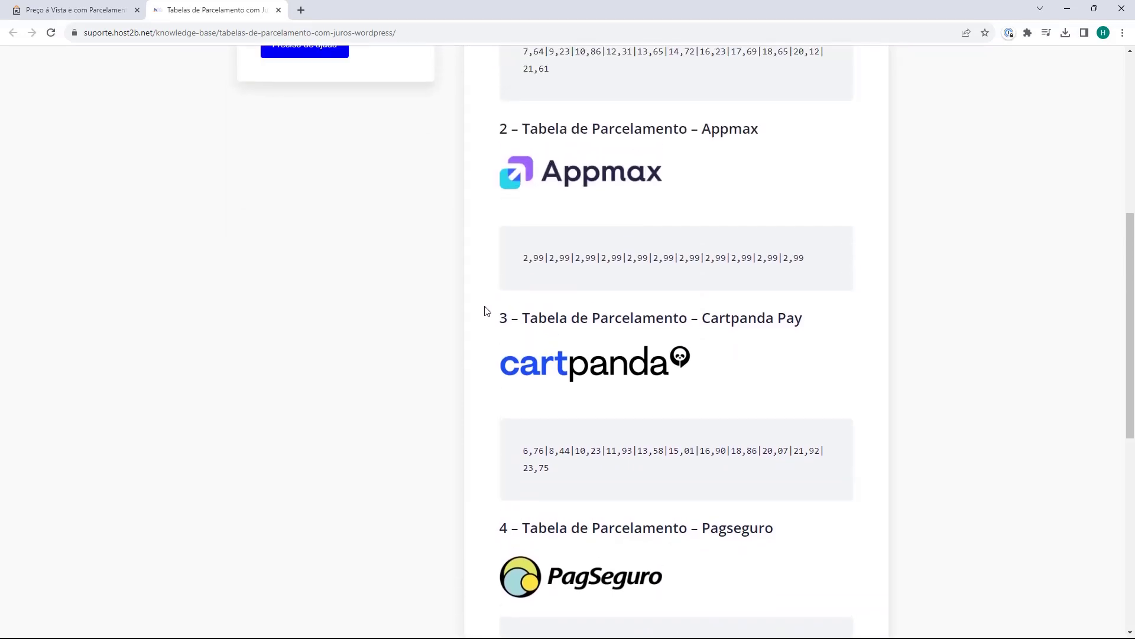
scroll(486, 299, down, 6)
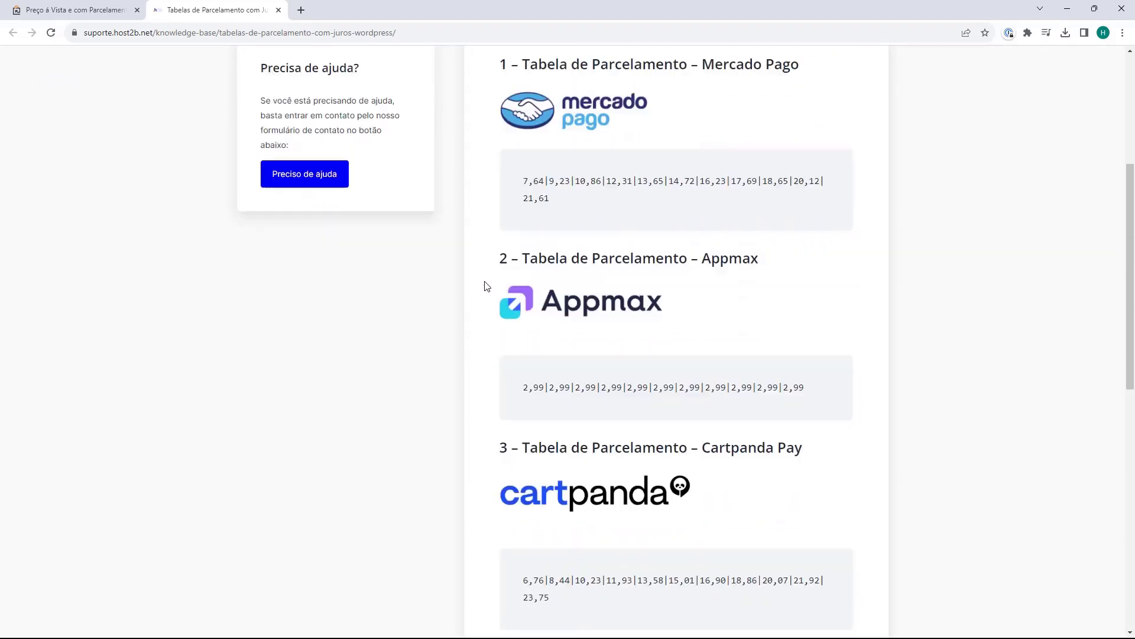
scroll(489, 372, up, 5)
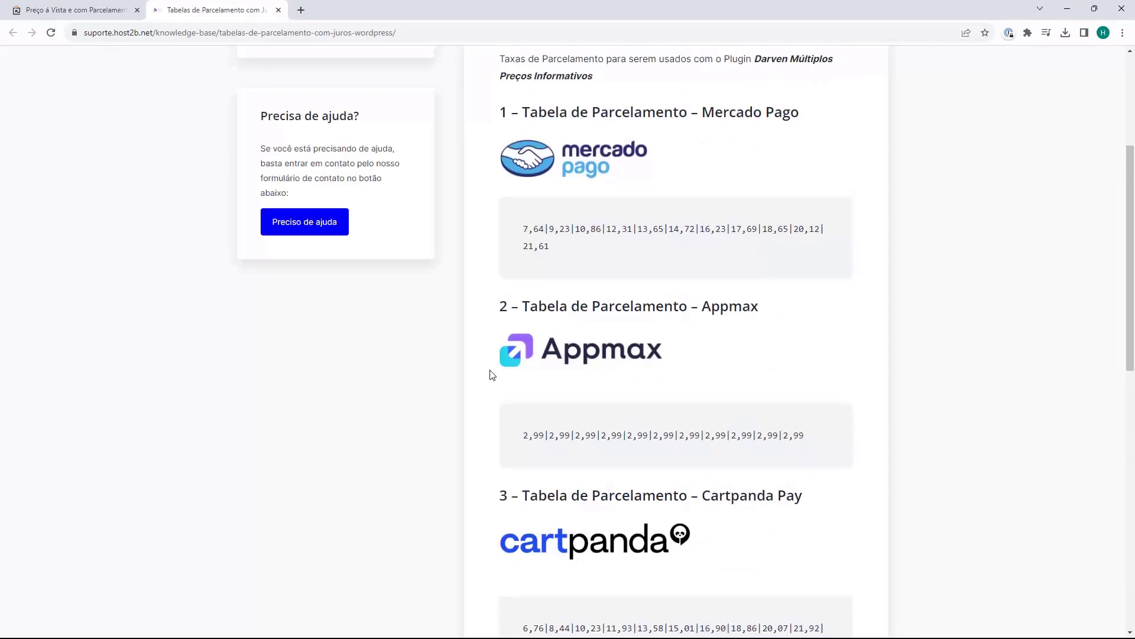
scroll(489, 374, up, 4)
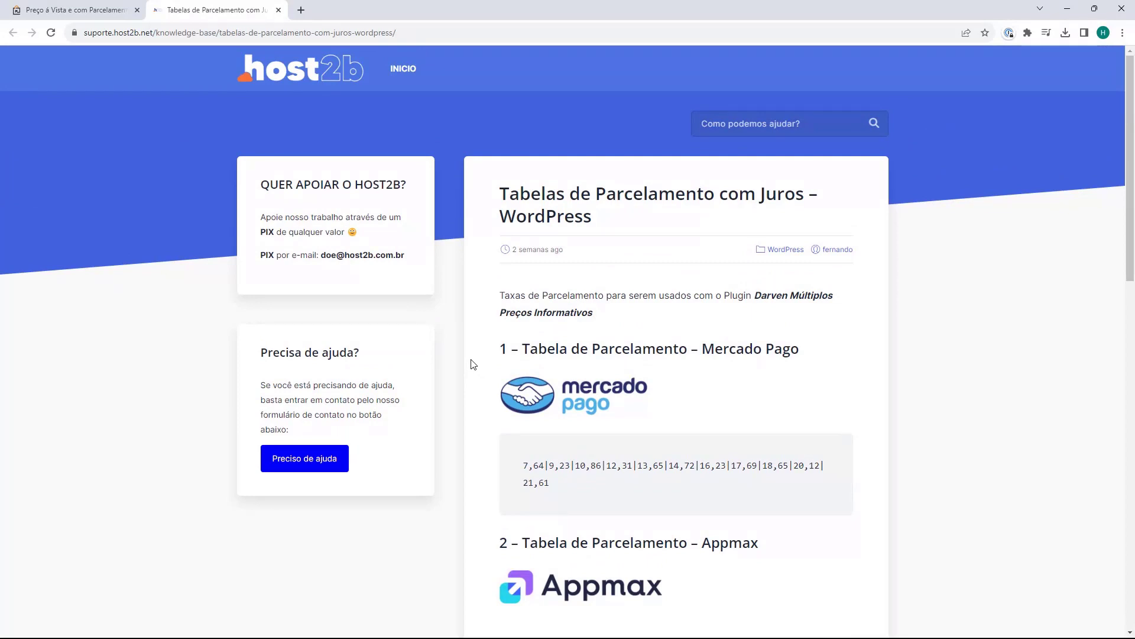
Copy the complete Pagseguro interest rate string from the fourth table of the installment article
scroll(485, 192, down, 6)
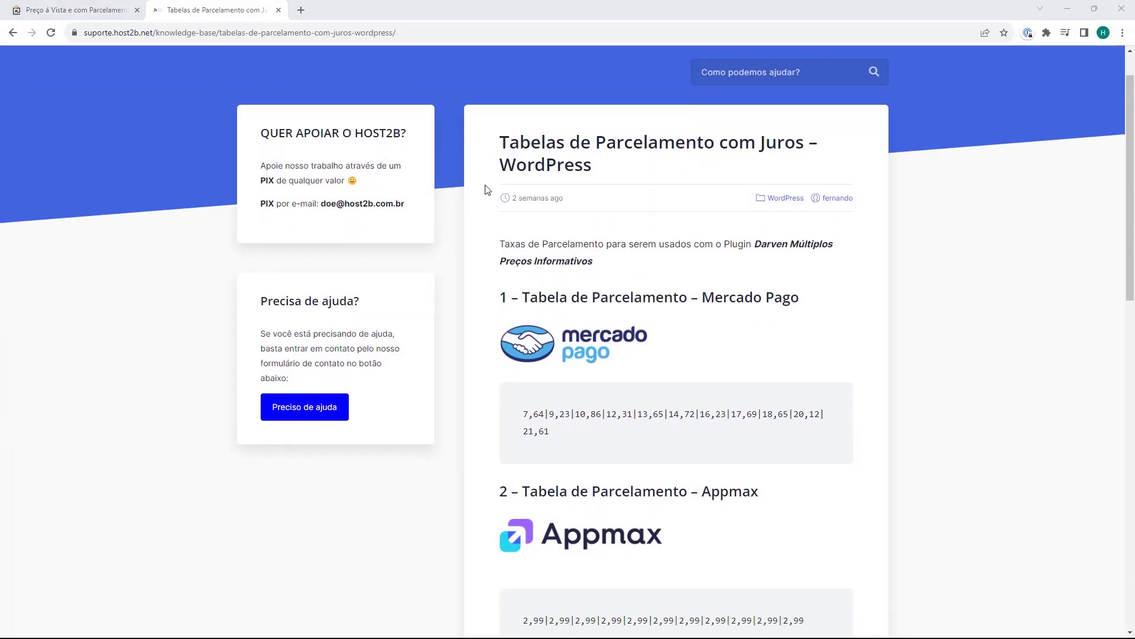
scroll(486, 188, down, 7)
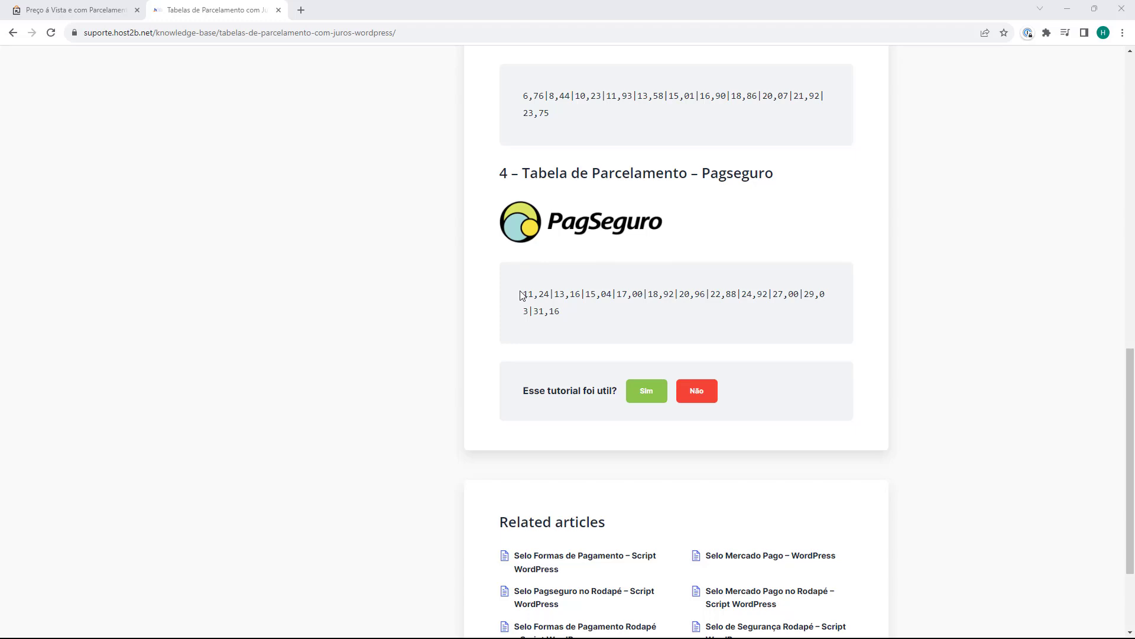
drag(522, 295, 571, 314)
scroll(548, 309, up, 1)
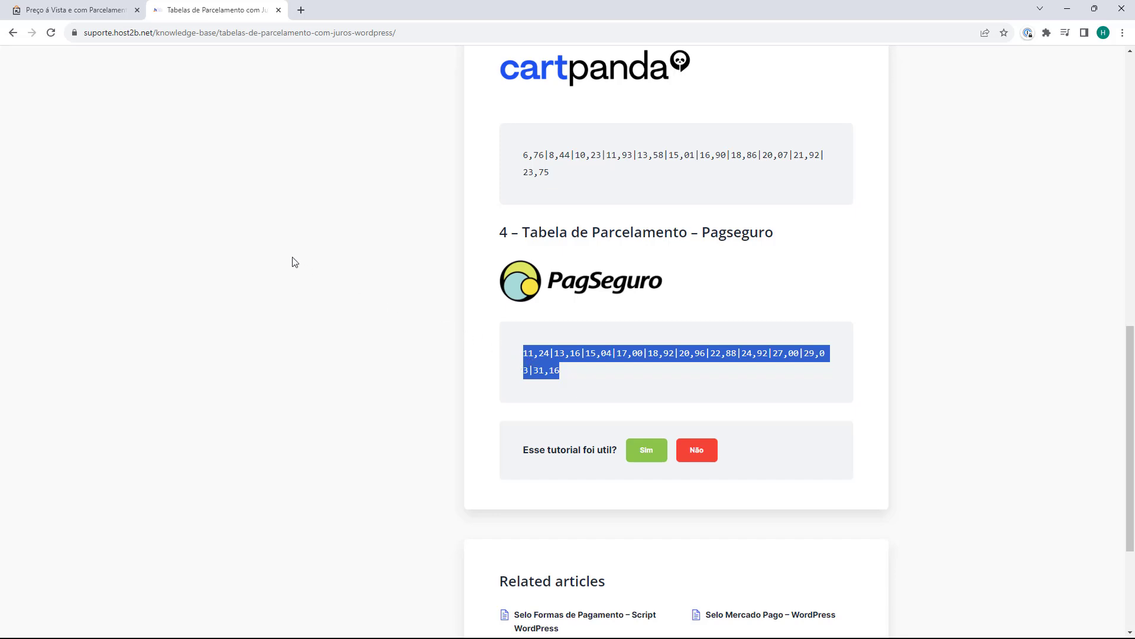
Paste the copied rates as the plugin's customized interest rates and save the settings
click(61, 12)
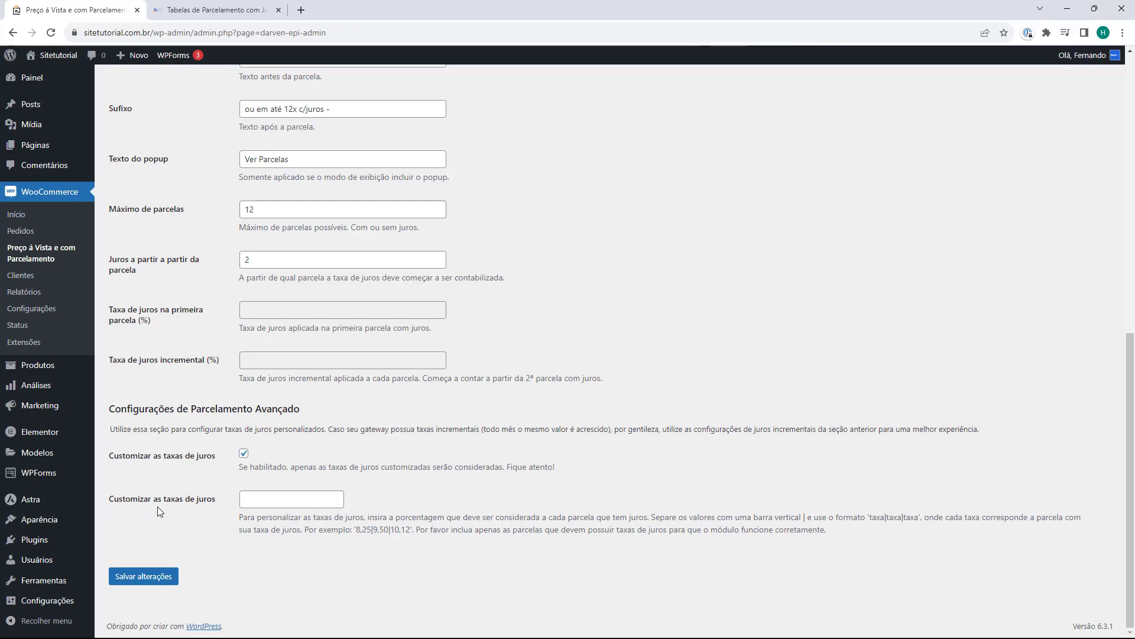
click(254, 497)
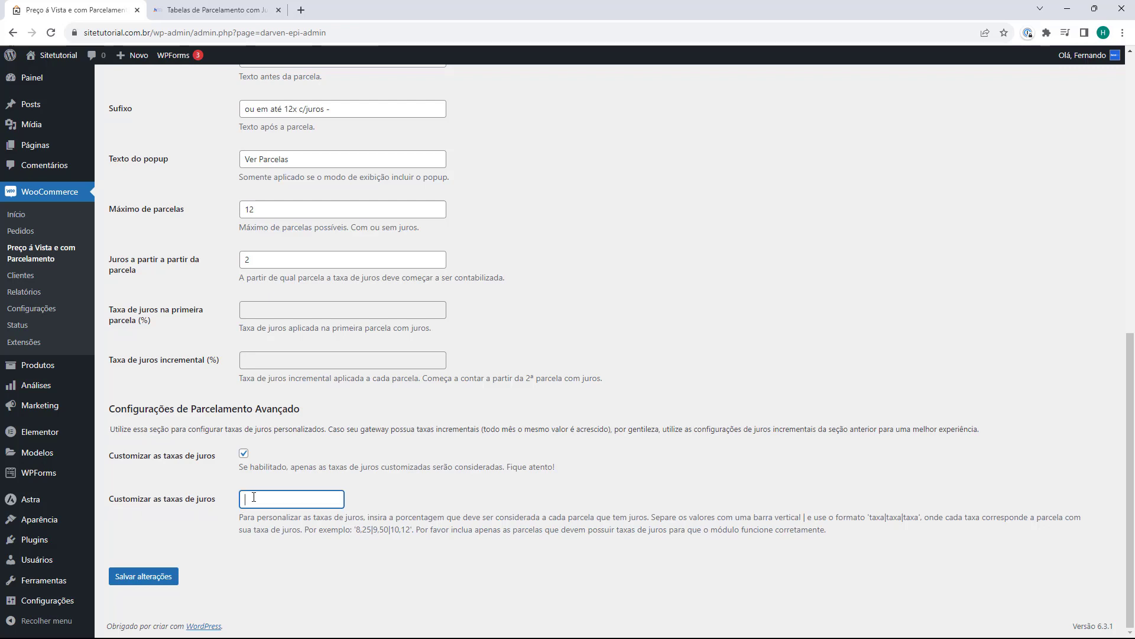
key(ctrl+v)
click(139, 578)
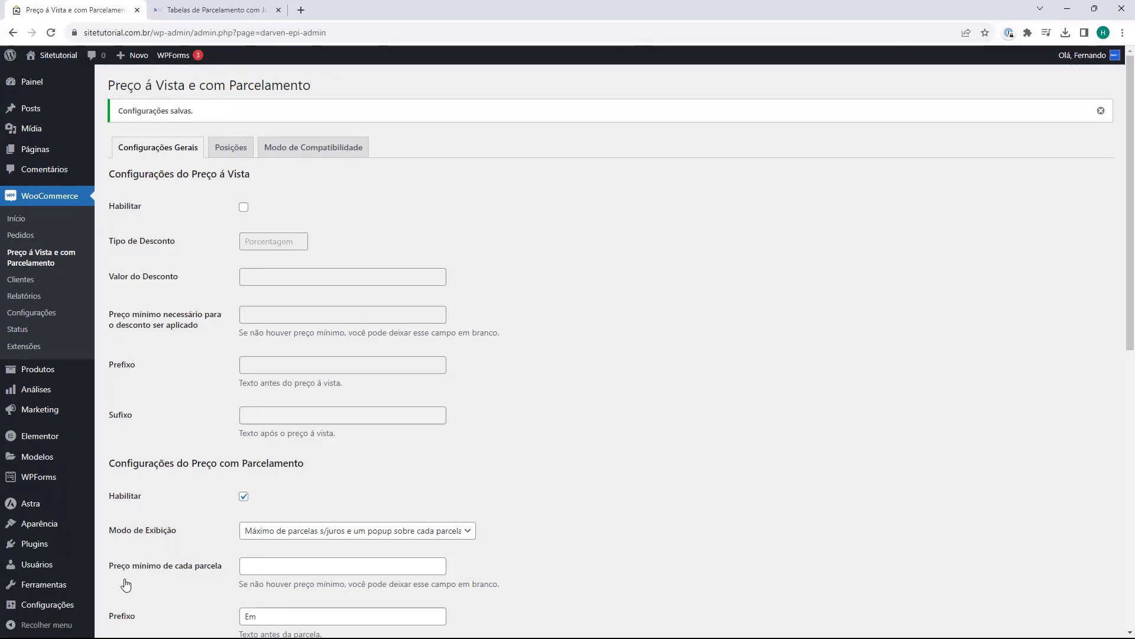
Check the installment price line and the "Ver Parcelas" installment list on the Dark Brown Jeans product page
key(ctrl+Tab)
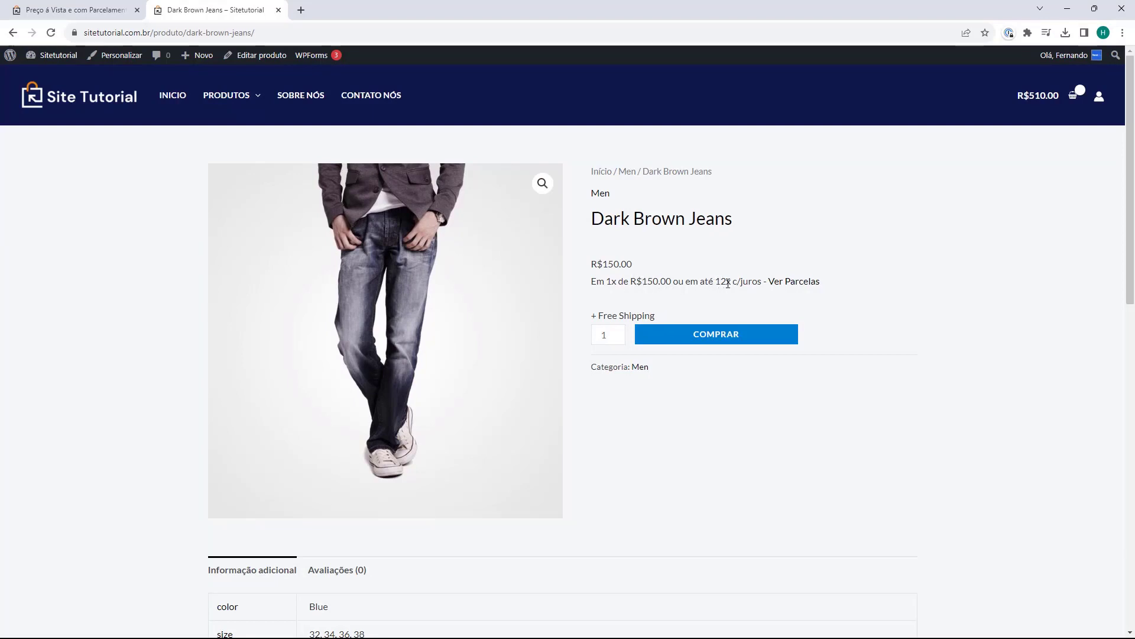
click(791, 282)
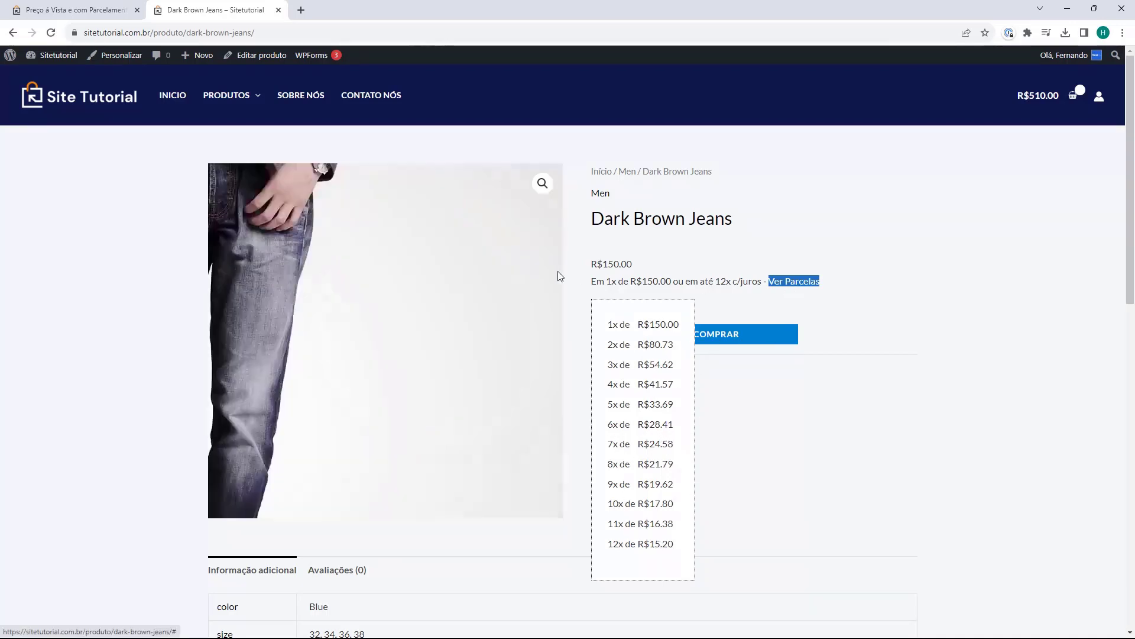
click(780, 280)
click(780, 280)
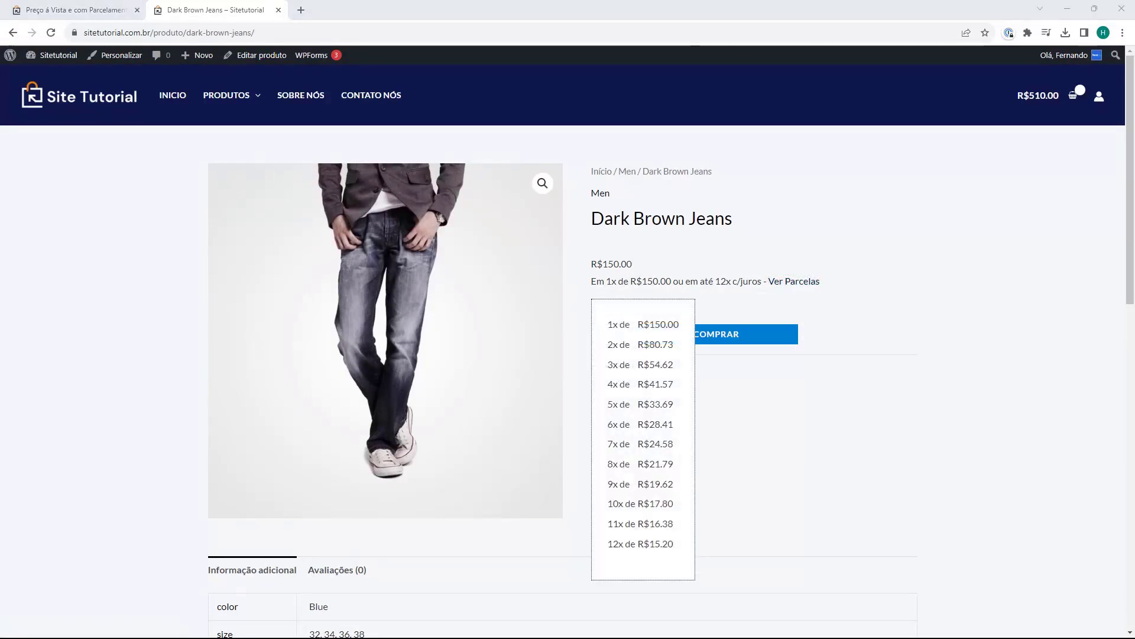